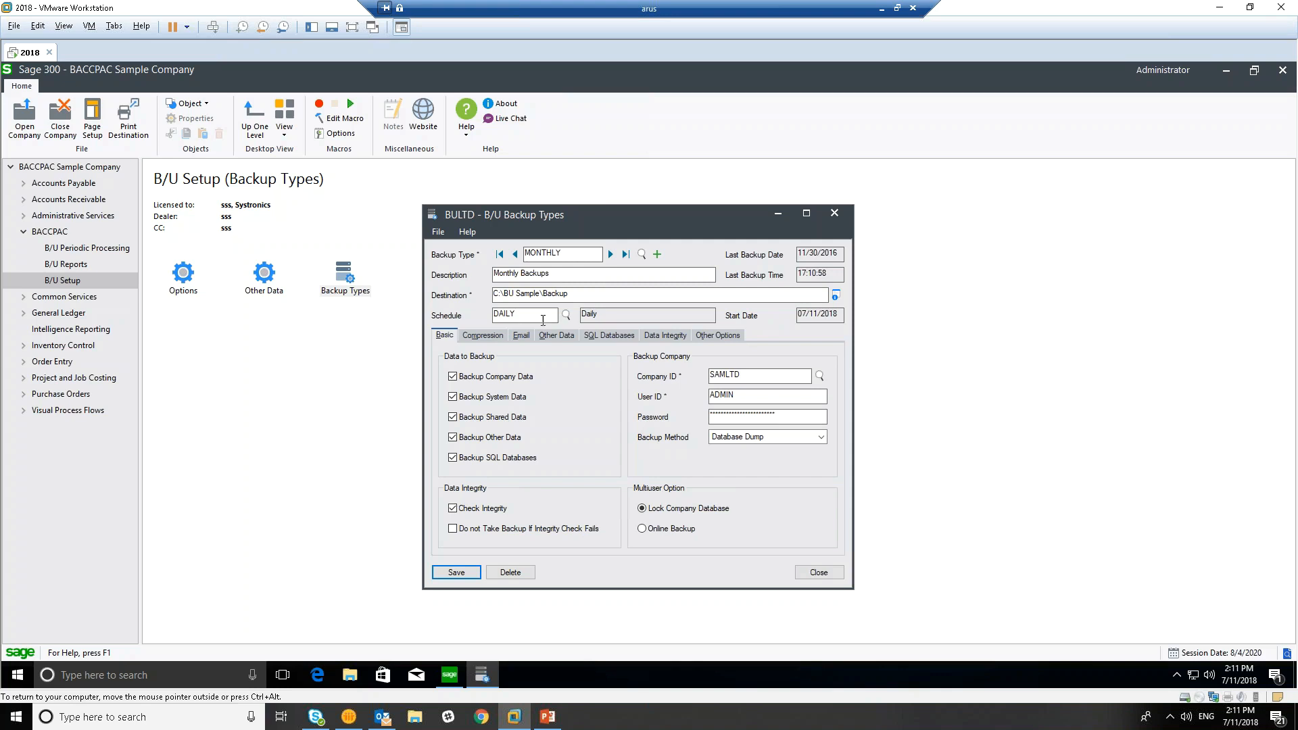
- Review the MONTHLY backup type's override options and the available backup methods for its company
click(724, 338)
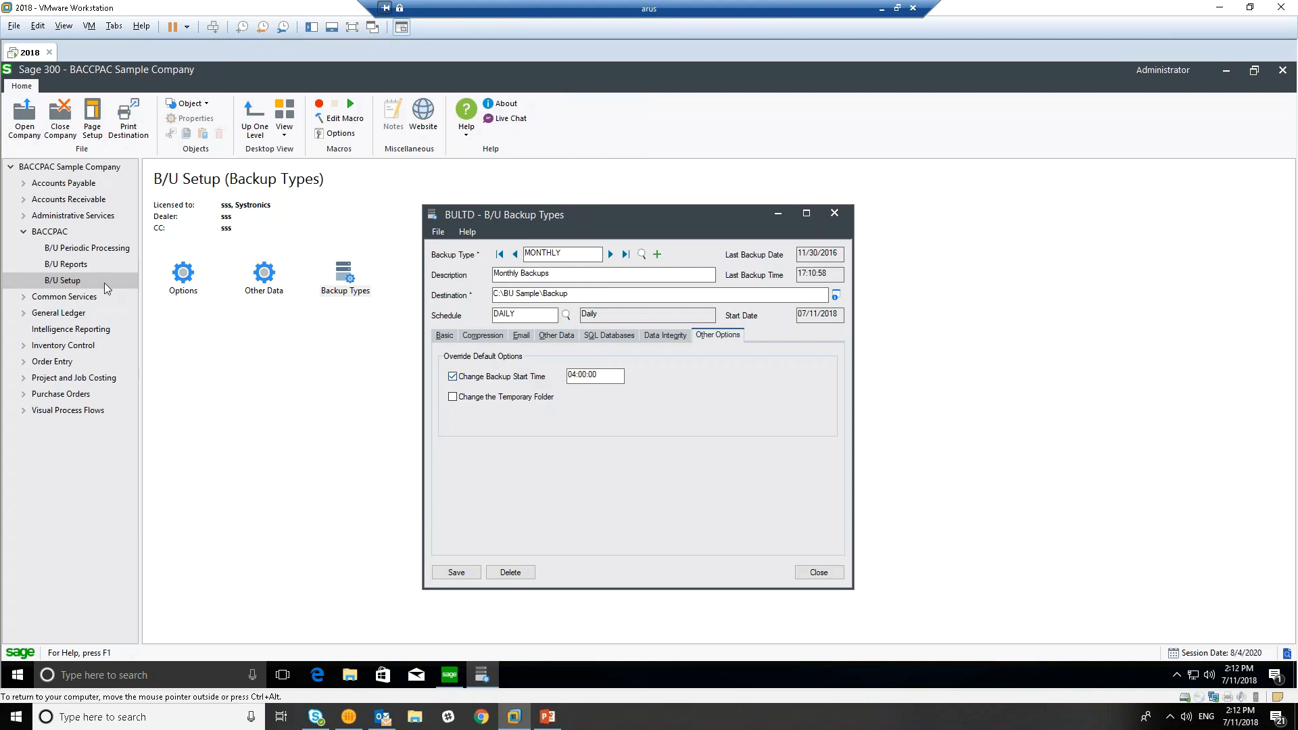
click(78, 249)
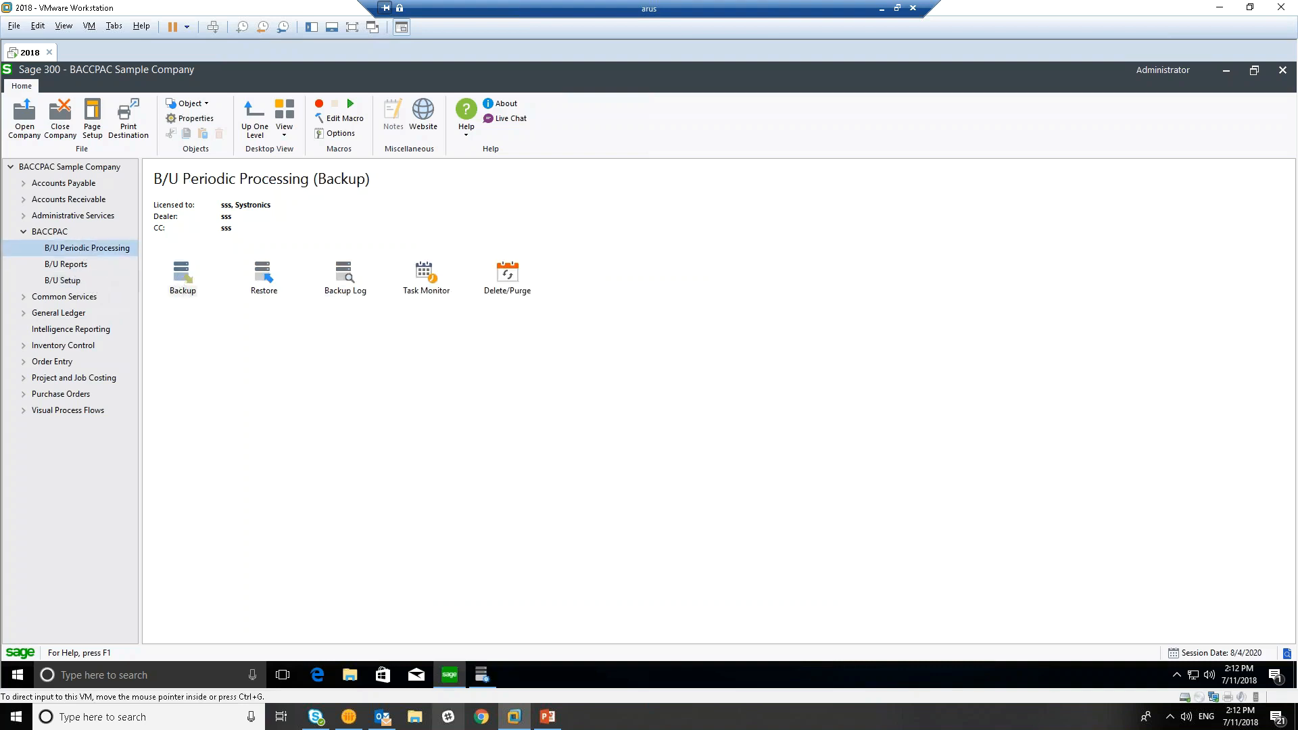
click(481, 675)
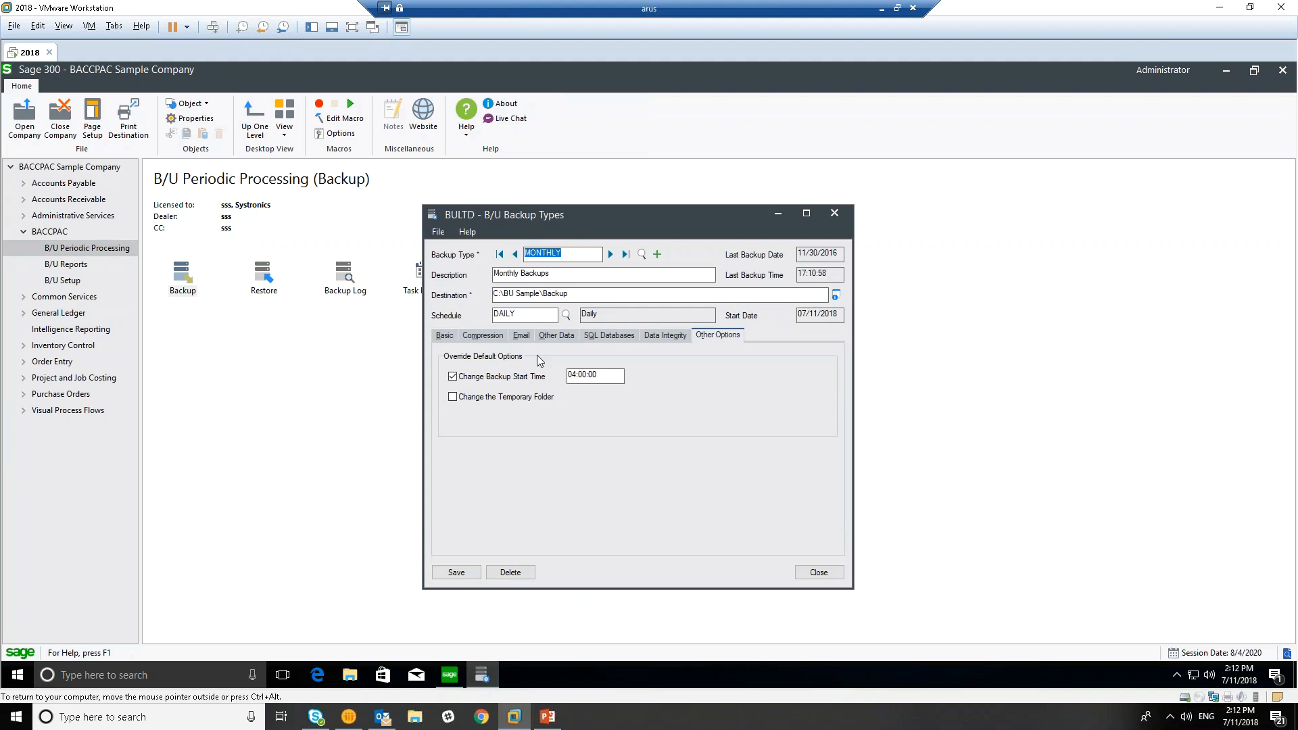
click(445, 335)
click(775, 442)
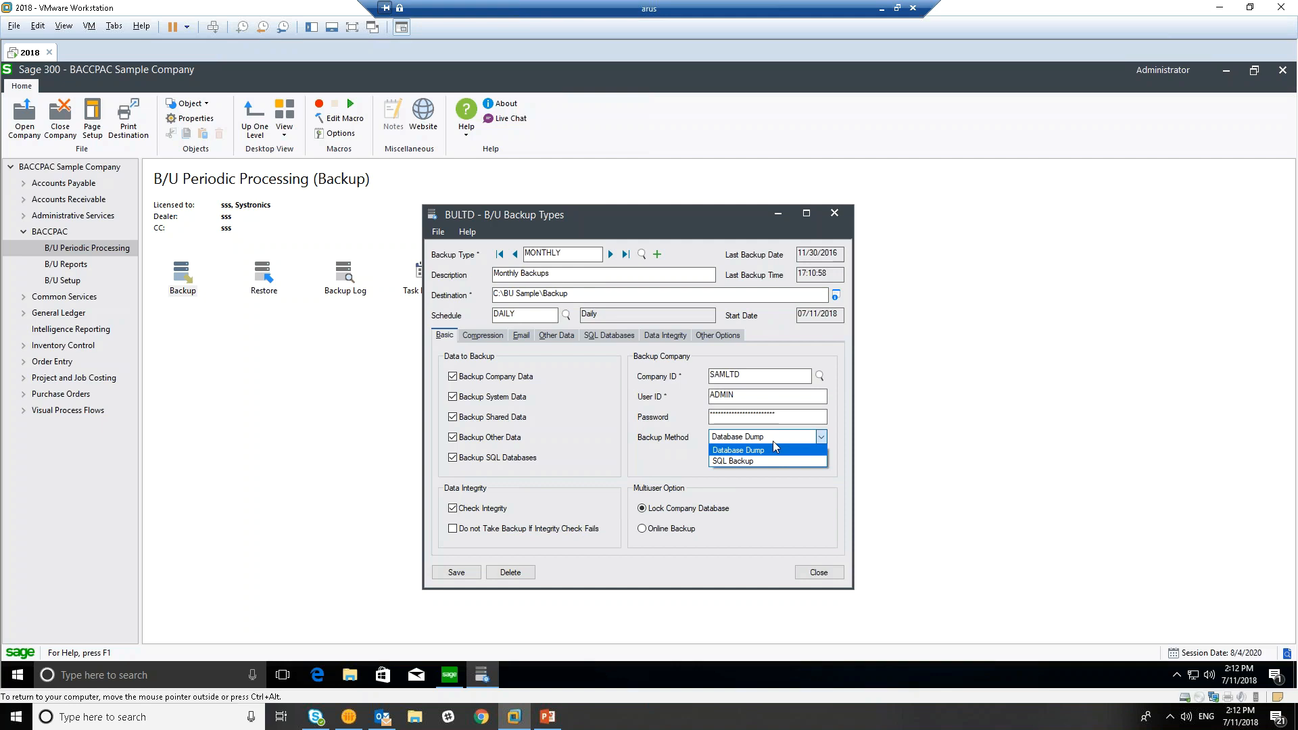
click(691, 438)
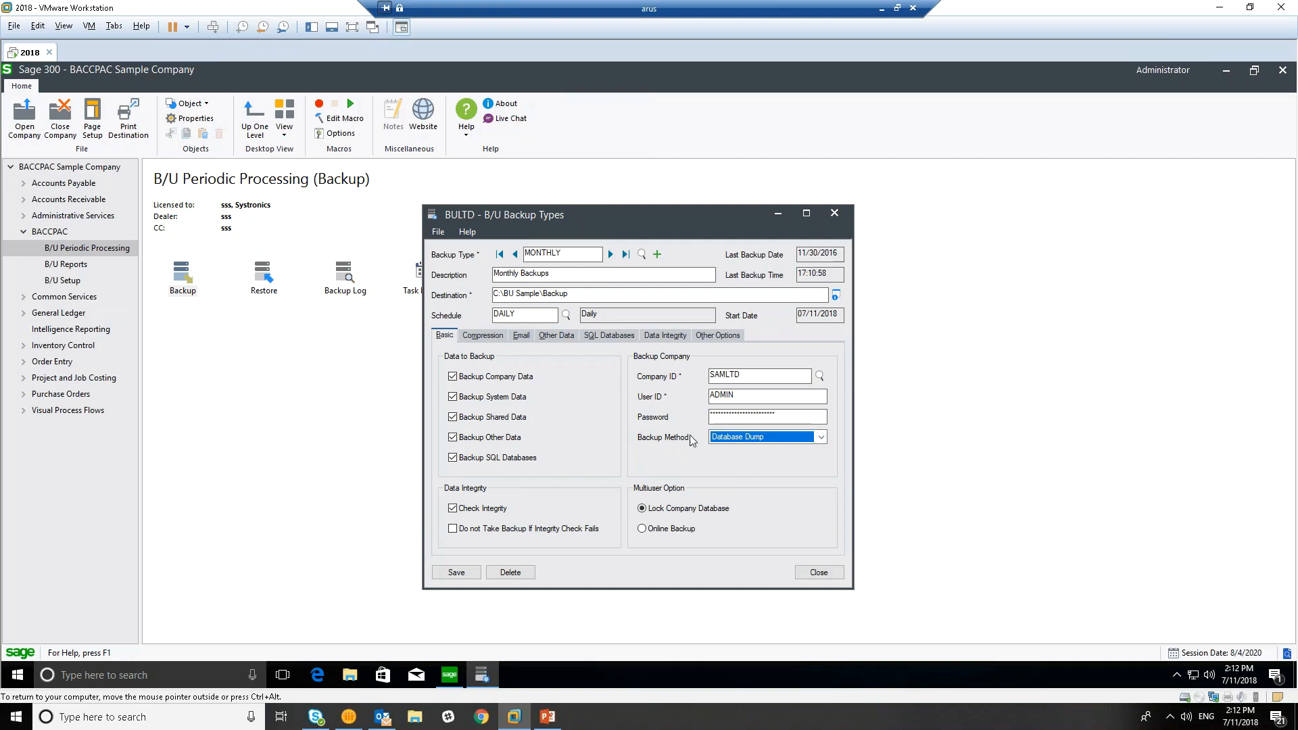
- Examine the MONTHLY backup type's SQL databases, other data, data integrity, multiuser, compression and email notification settings
click(614, 336)
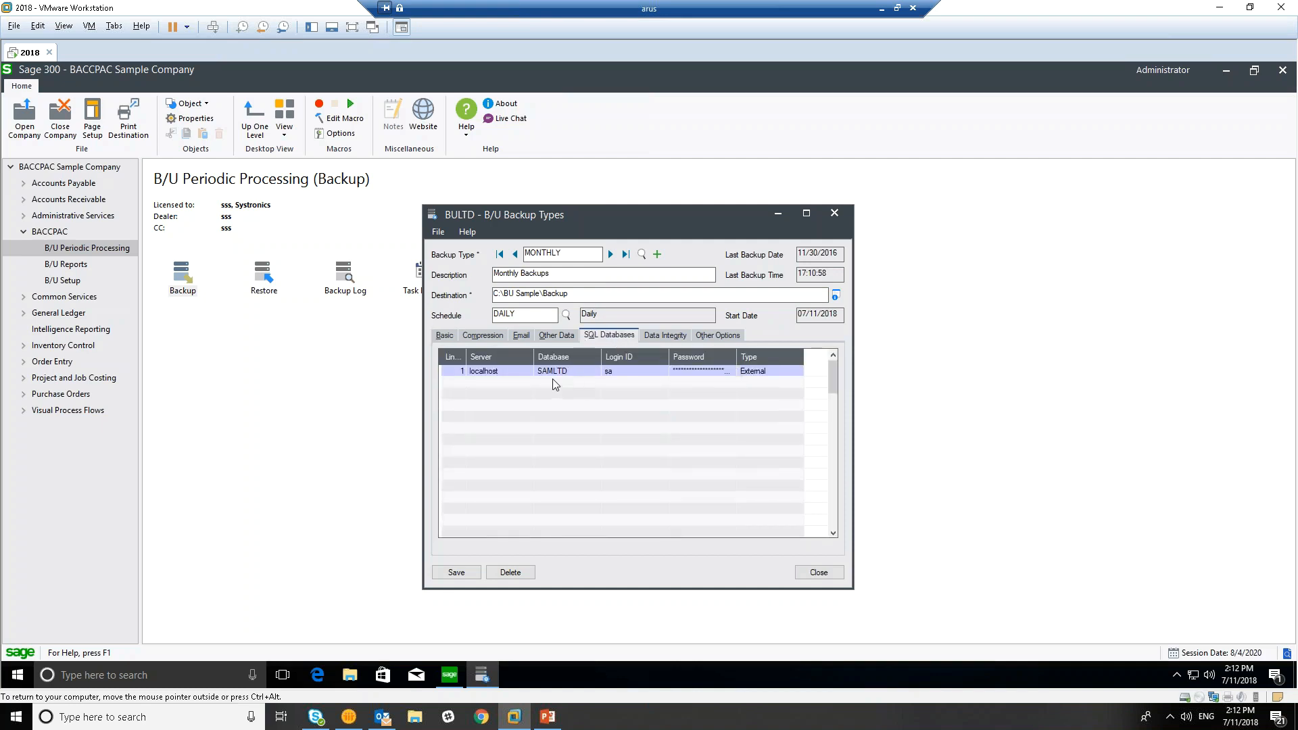
click(444, 336)
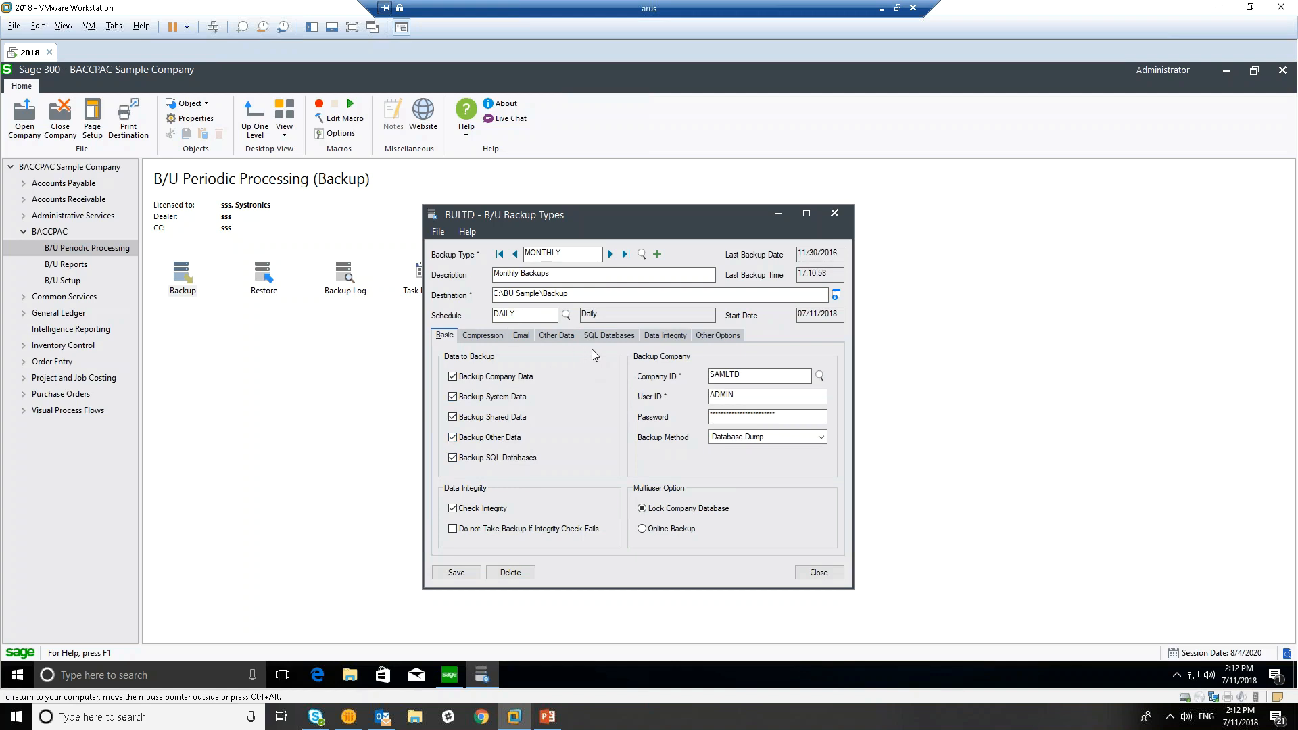
click(565, 335)
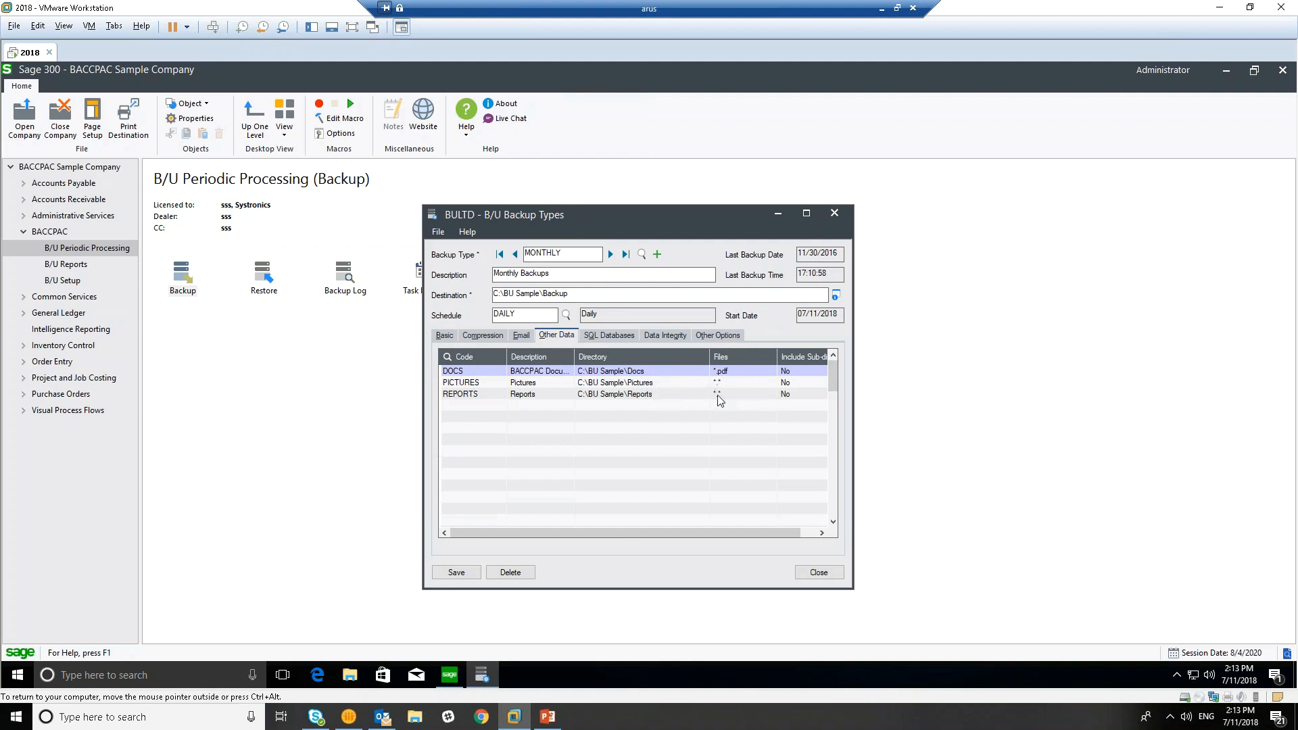
click(445, 336)
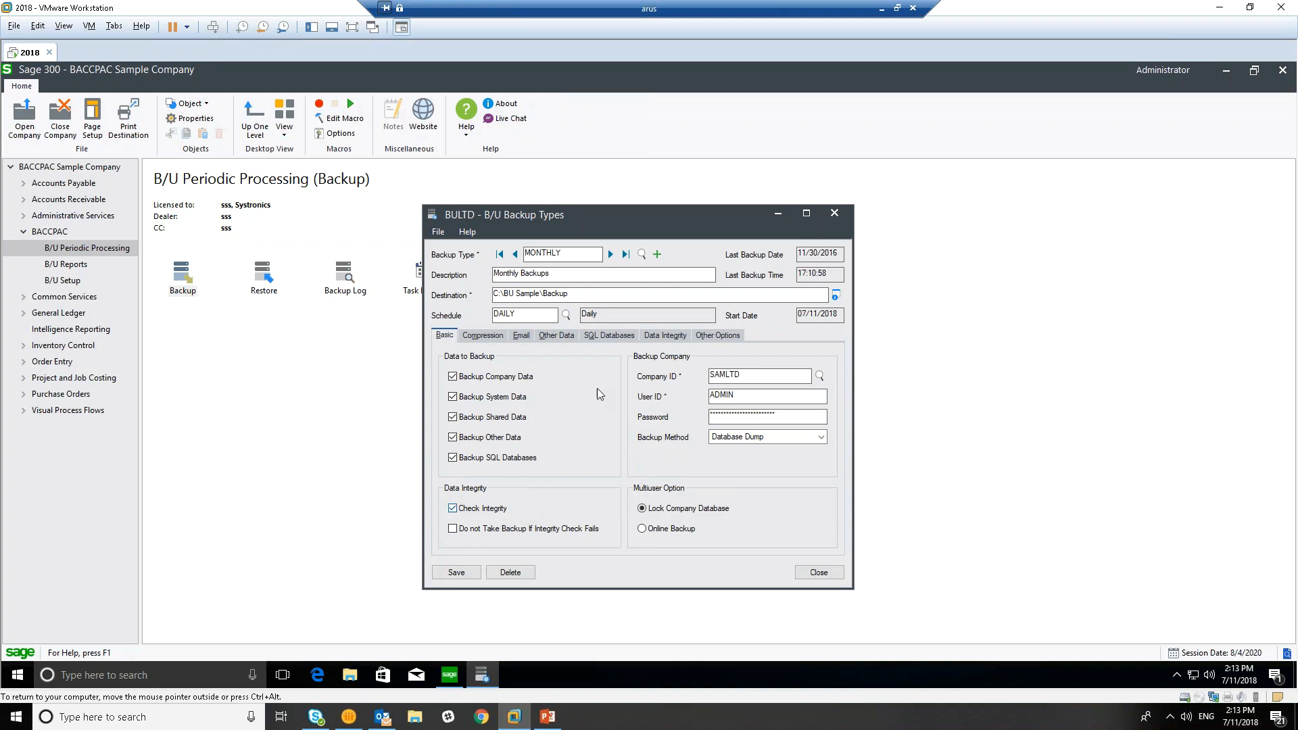
click(665, 335)
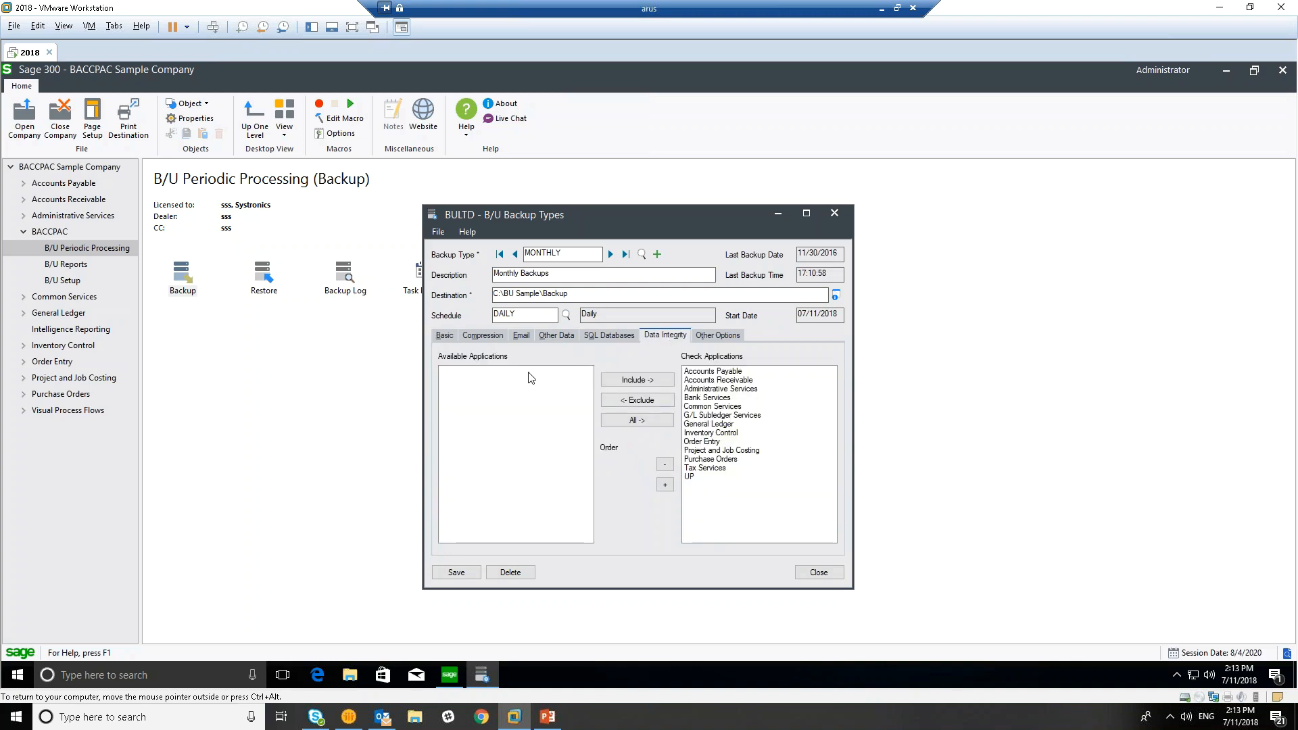
click(445, 335)
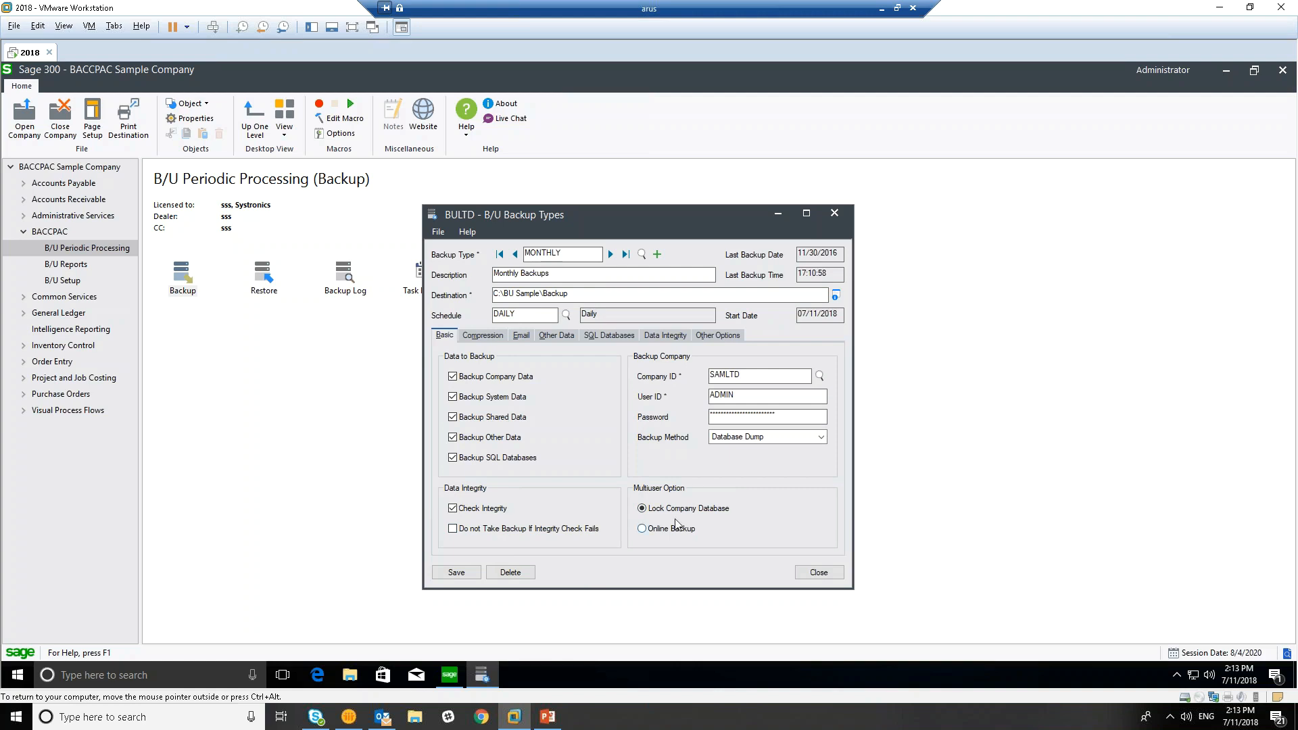
click(481, 336)
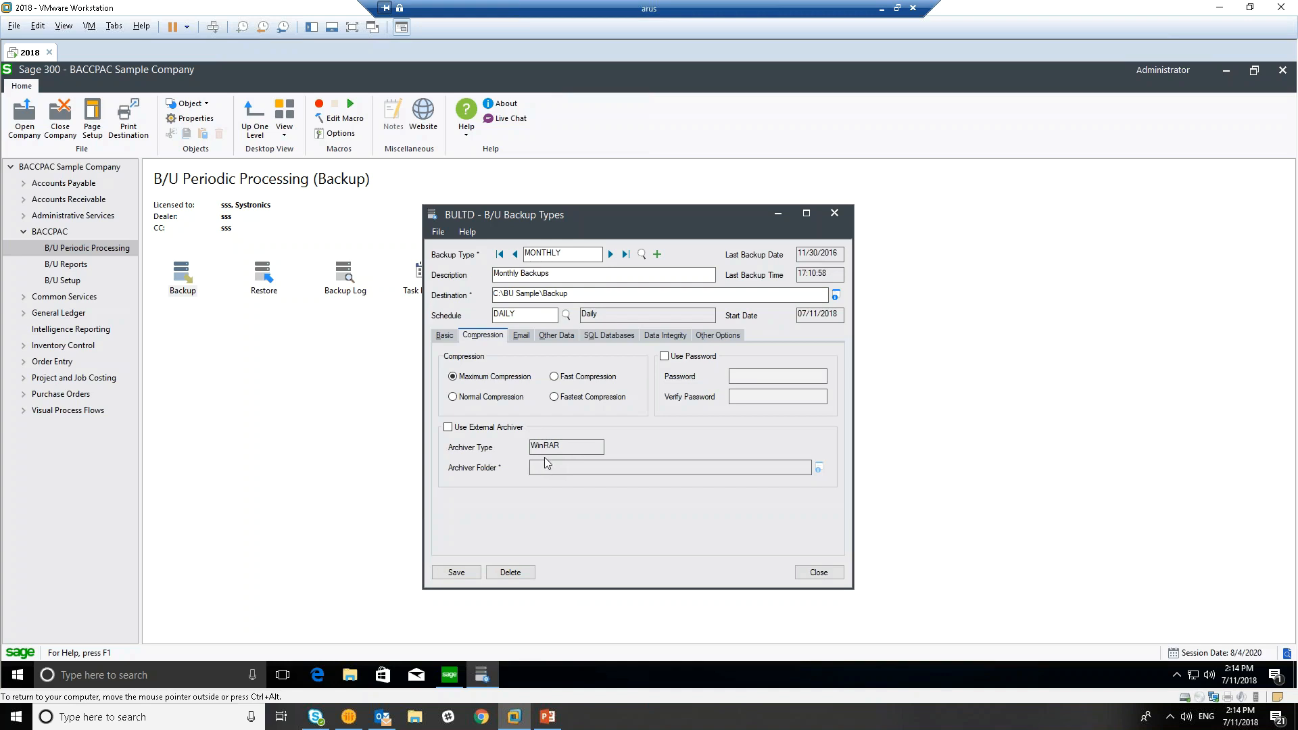
click(524, 334)
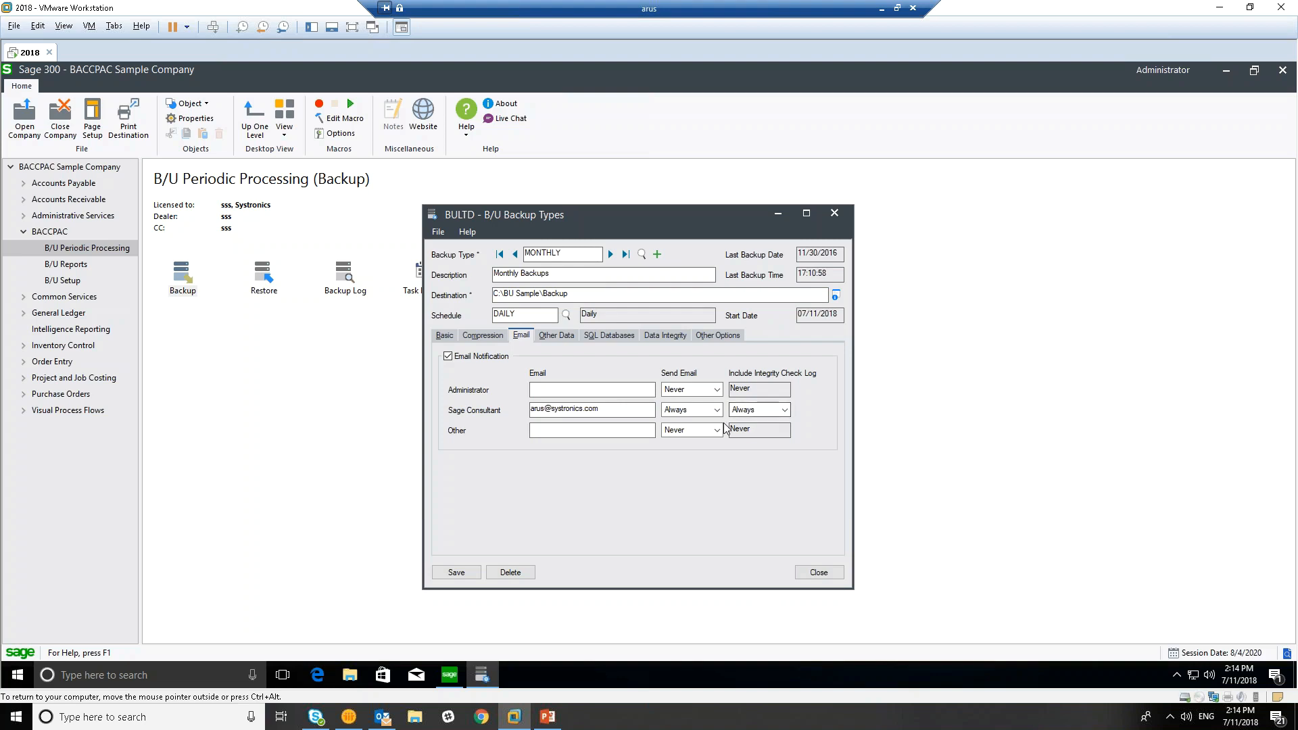
- Try to save a backup start time of 14:14:00 for the MONTHLY backup type, then close the record
click(717, 335)
click(588, 375)
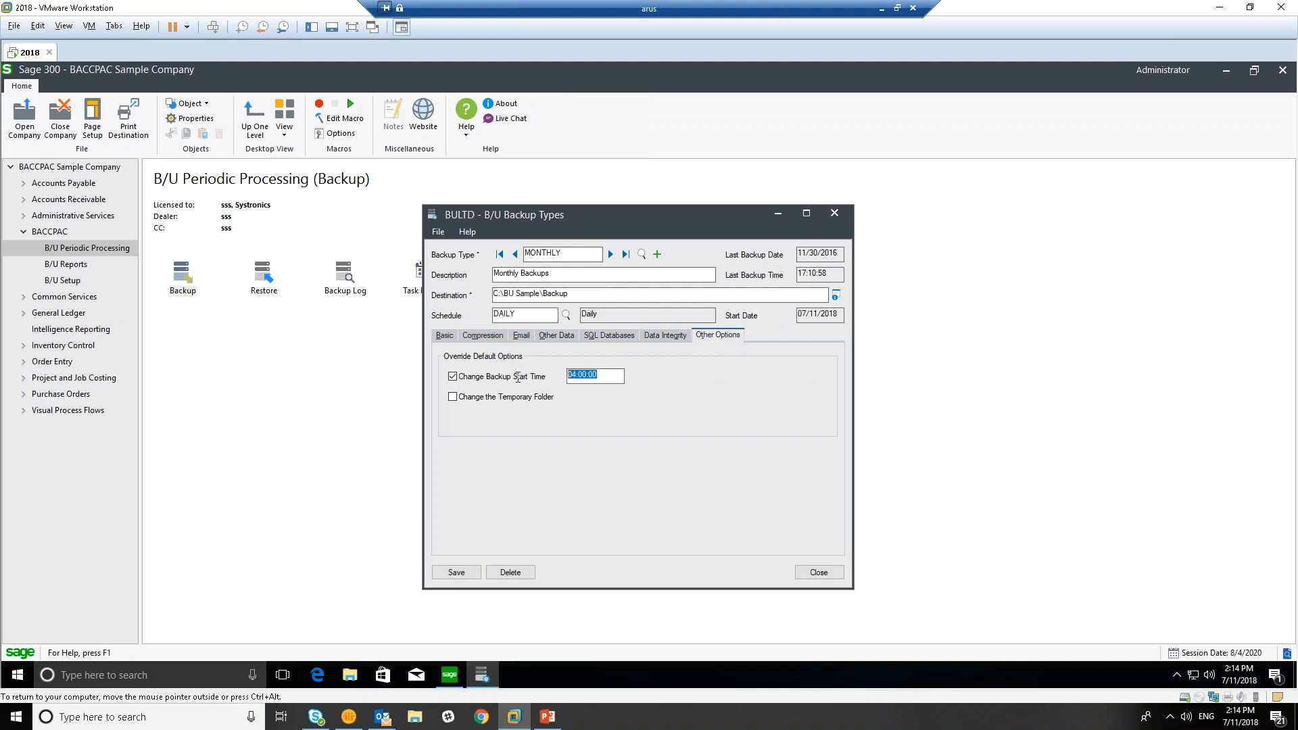
text(14:14:0)
click(456, 572)
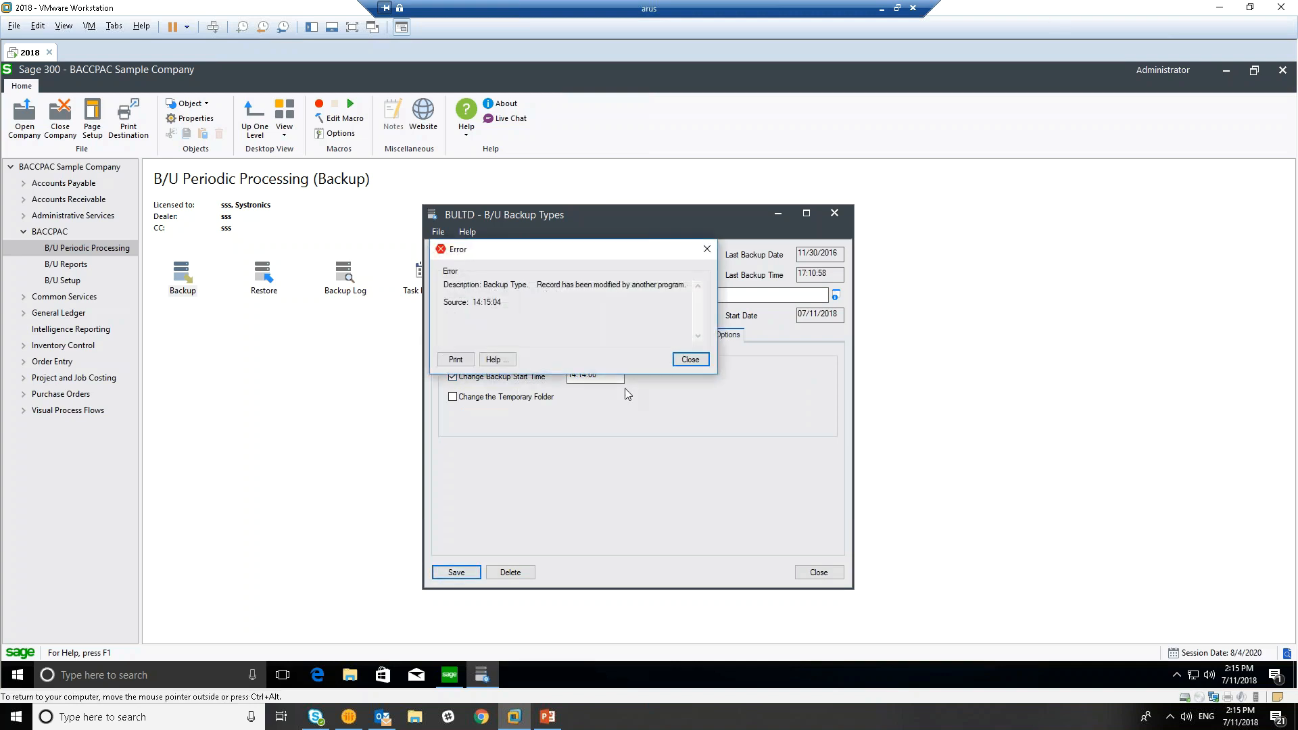
click(688, 358)
click(838, 216)
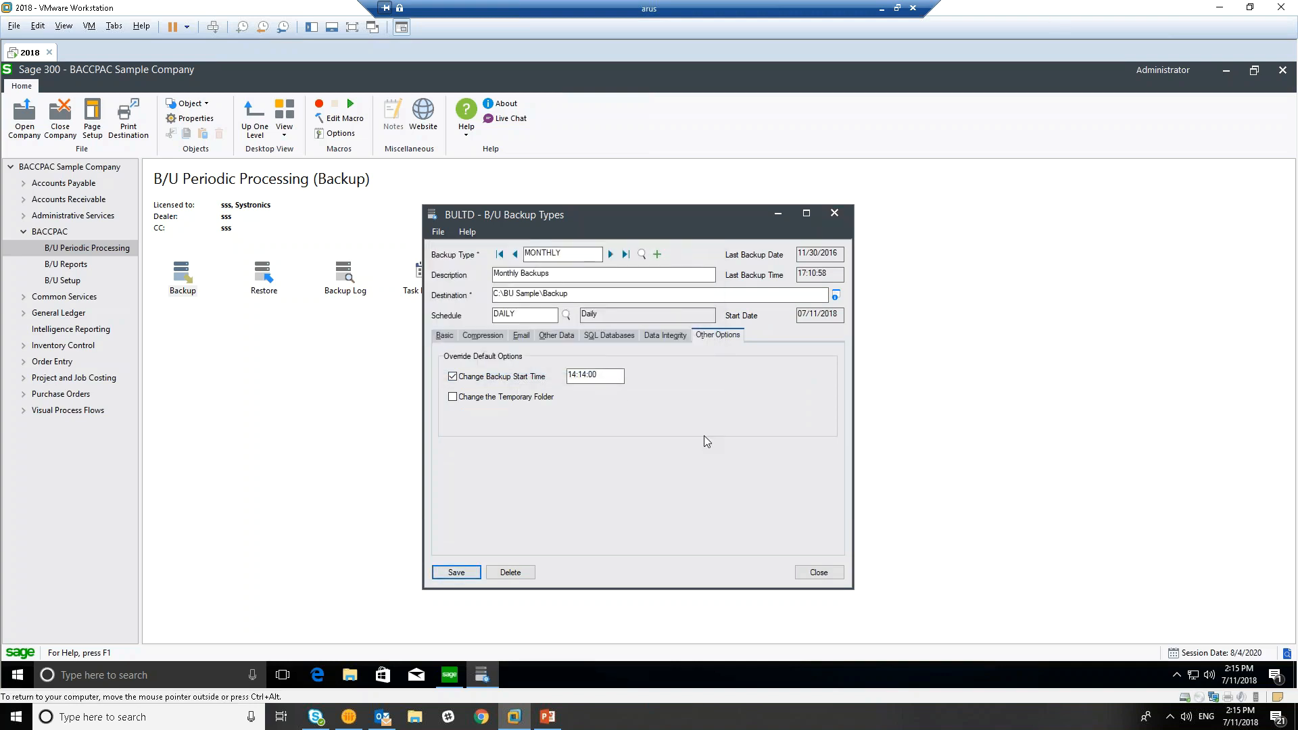
click(630, 419)
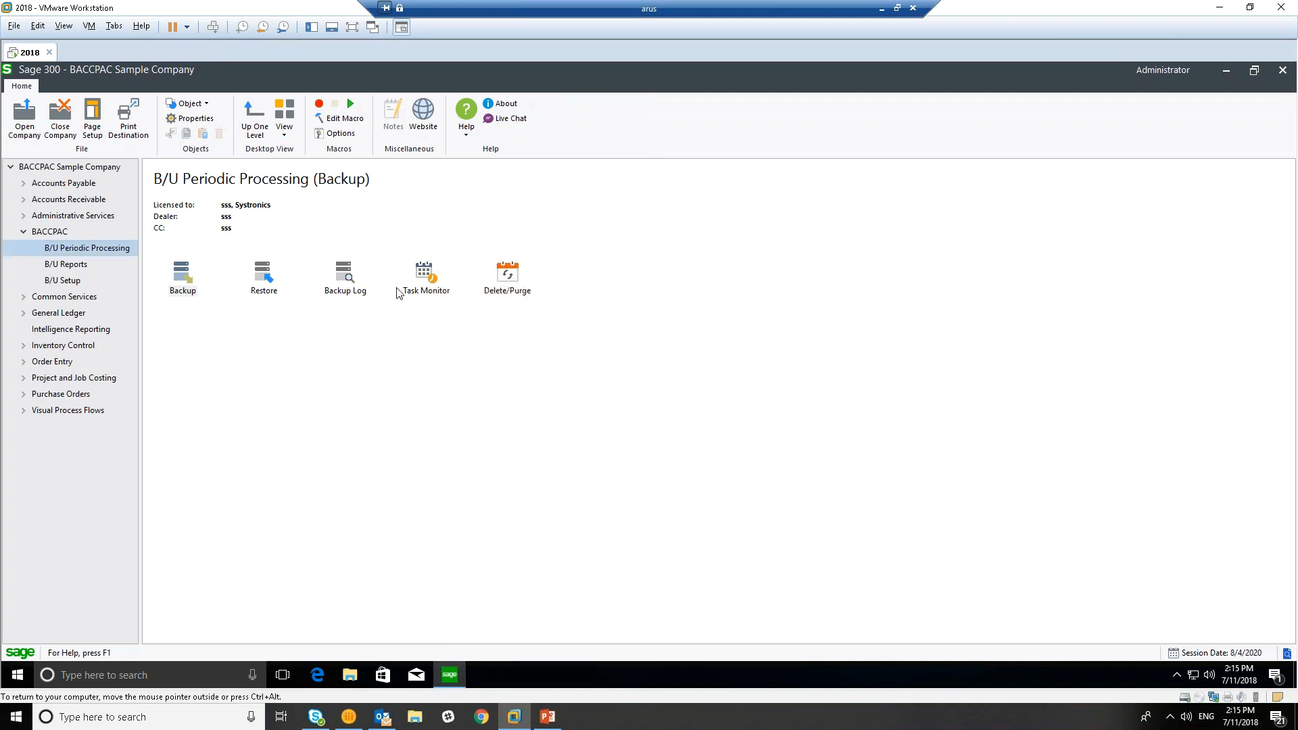
- Reopen the MONTHLY backup type from B/U Setup, set its overridden backup start time to 14:15, save and close it
click(65, 282)
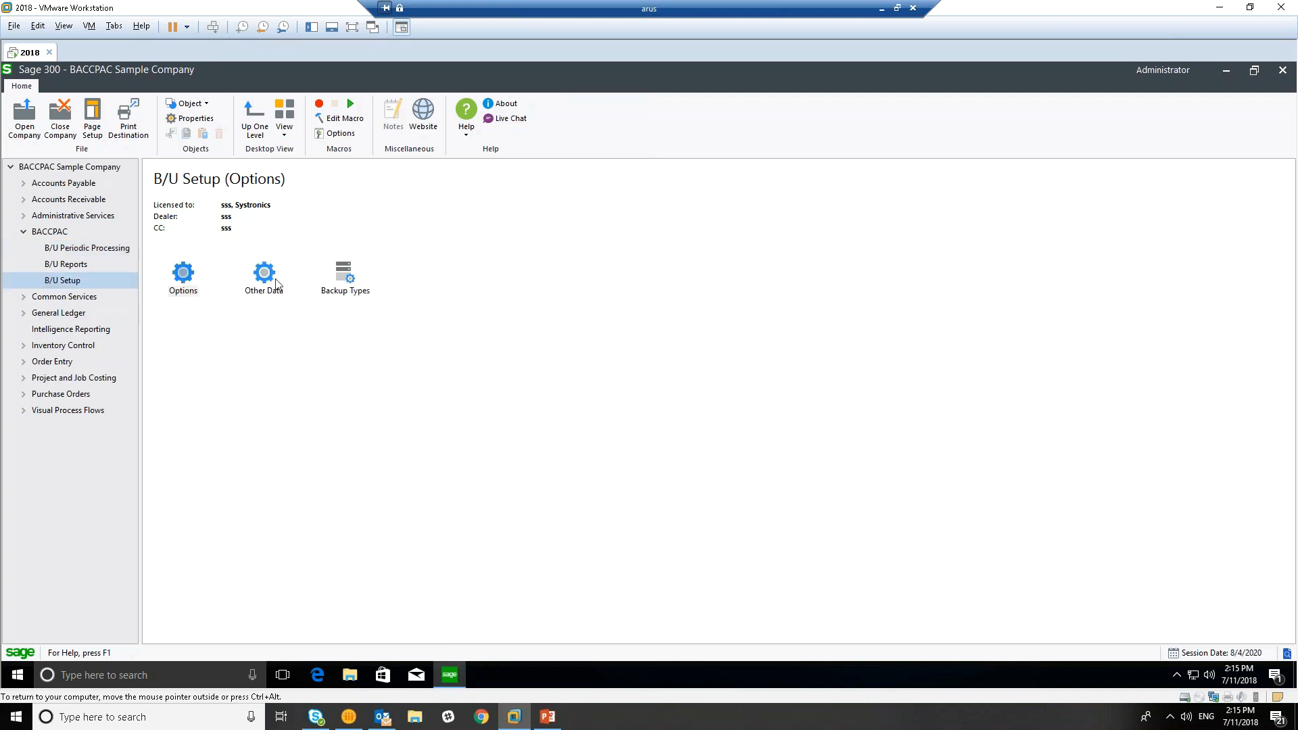
click(183, 287)
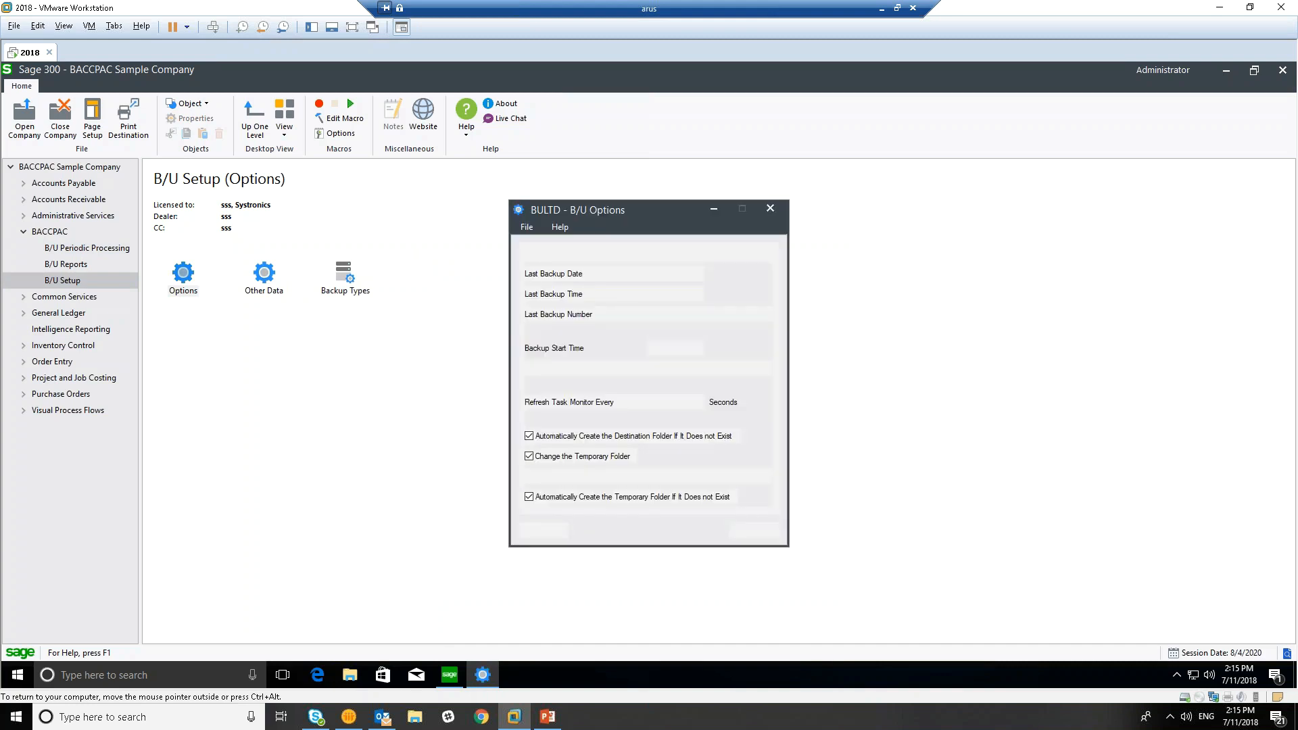
click(769, 208)
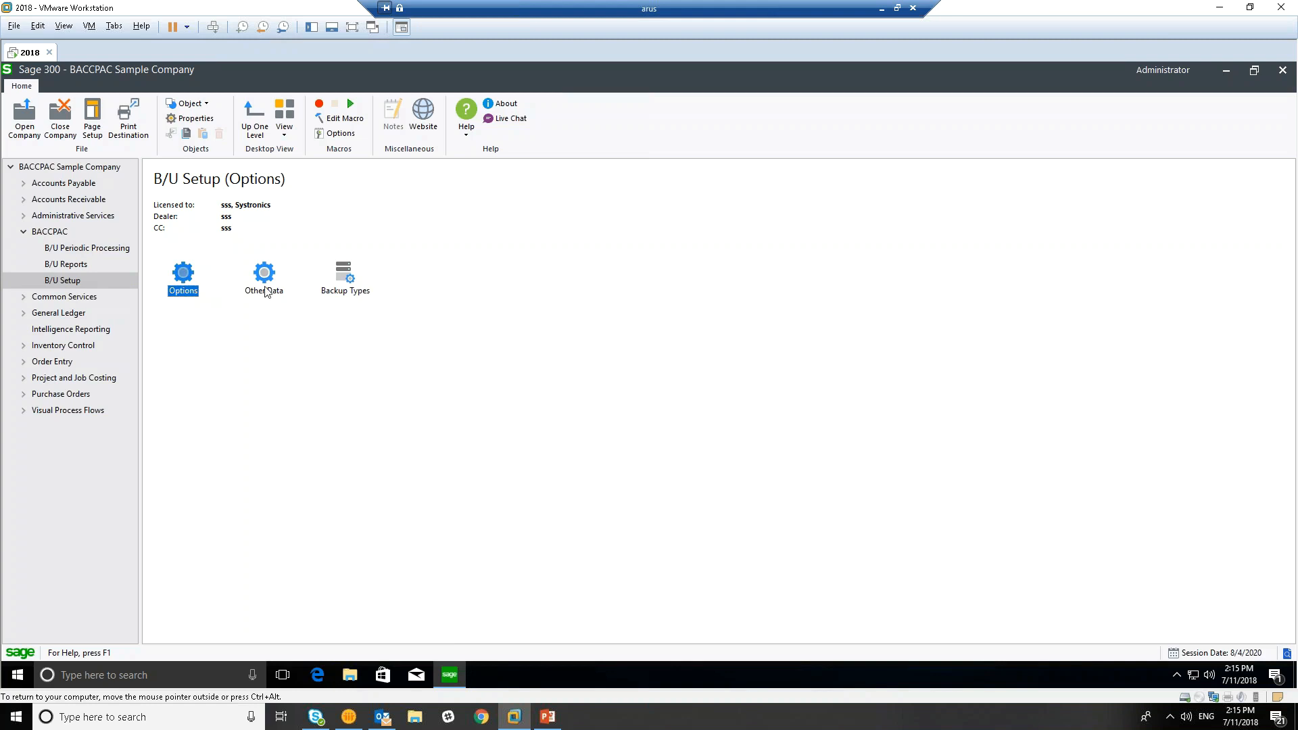
double_click(349, 289)
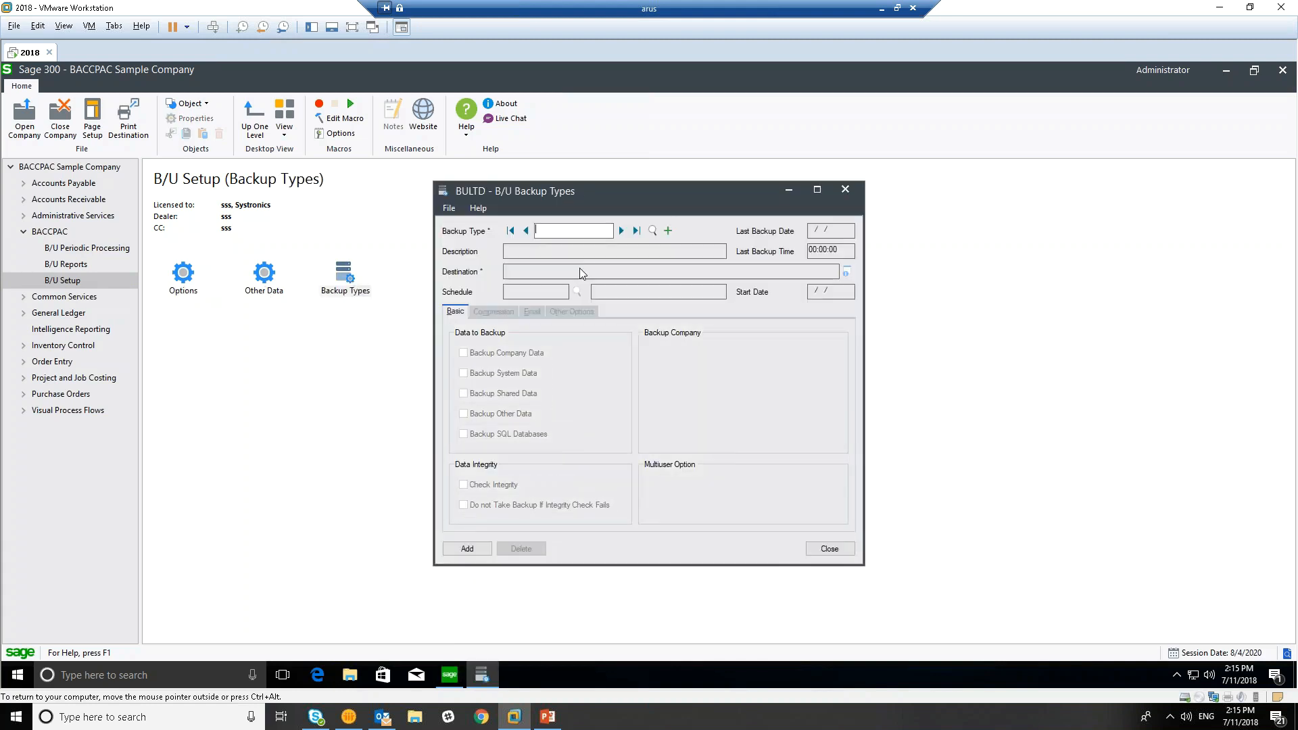
click(638, 232)
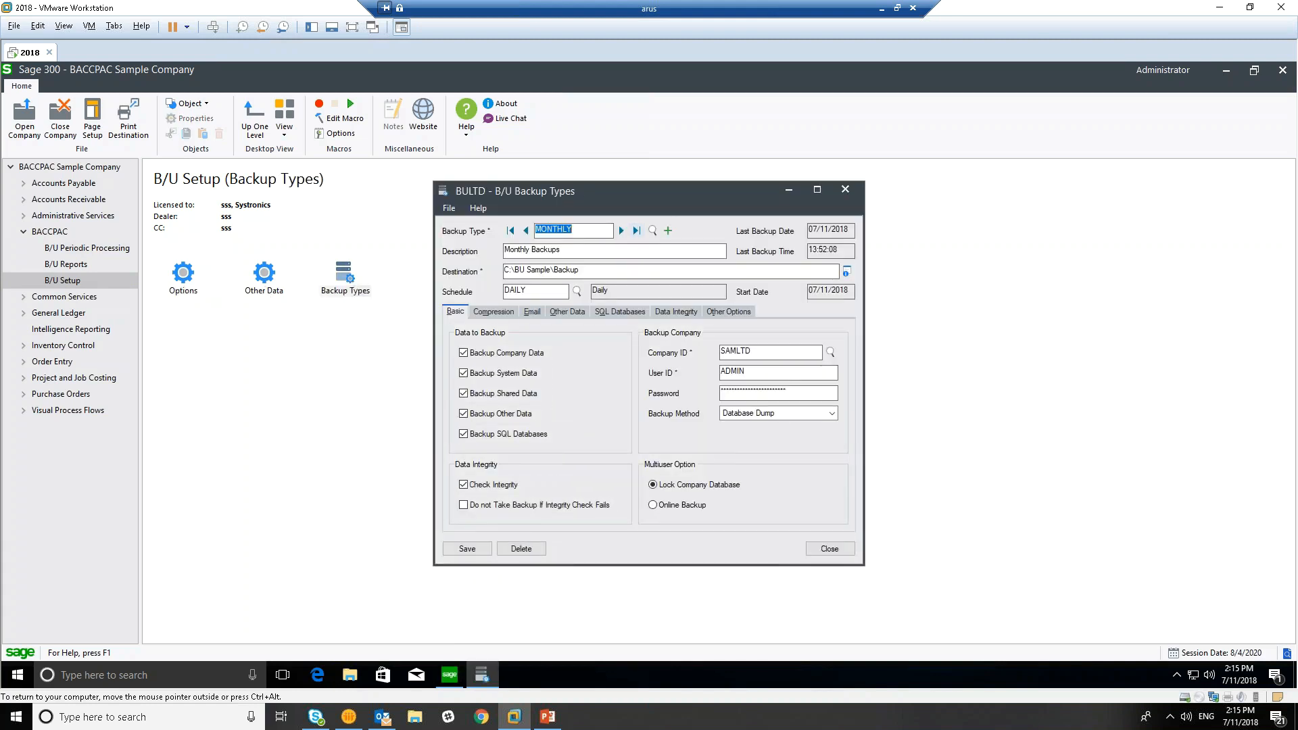
click(728, 312)
text(14:)
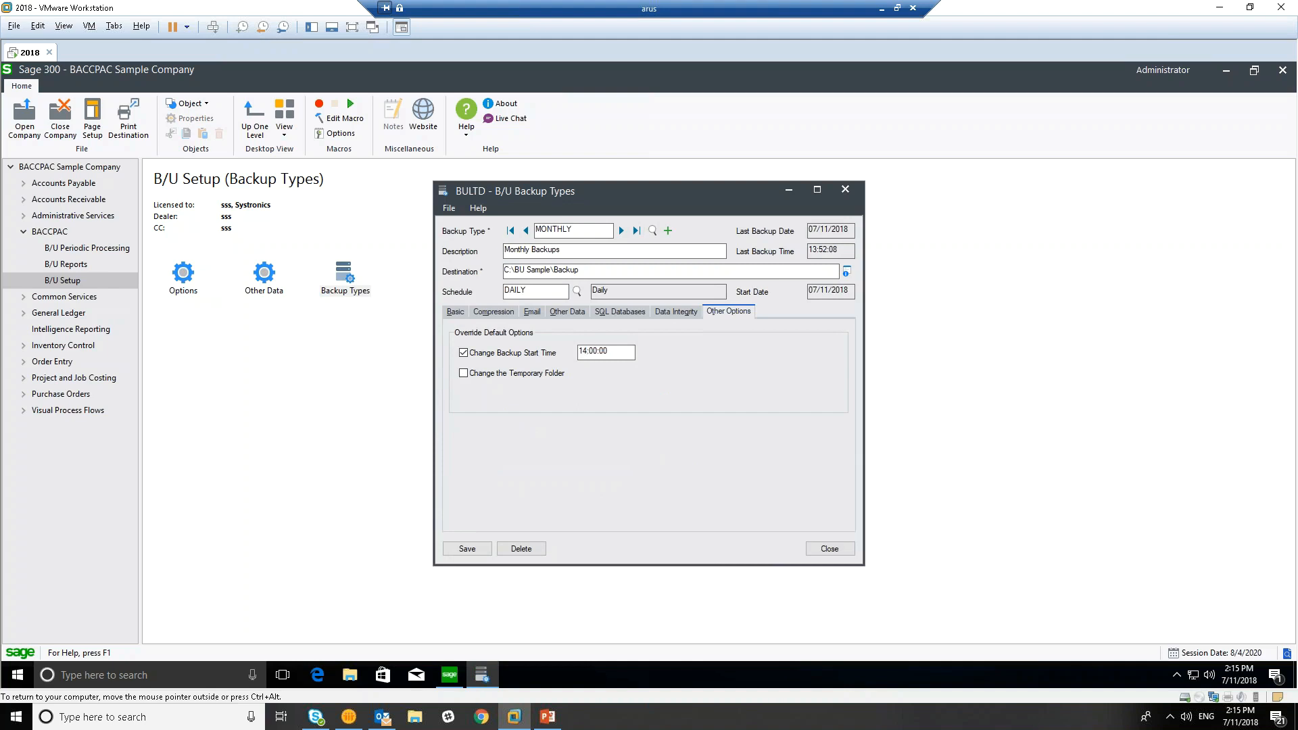
text(15)
key(Return)
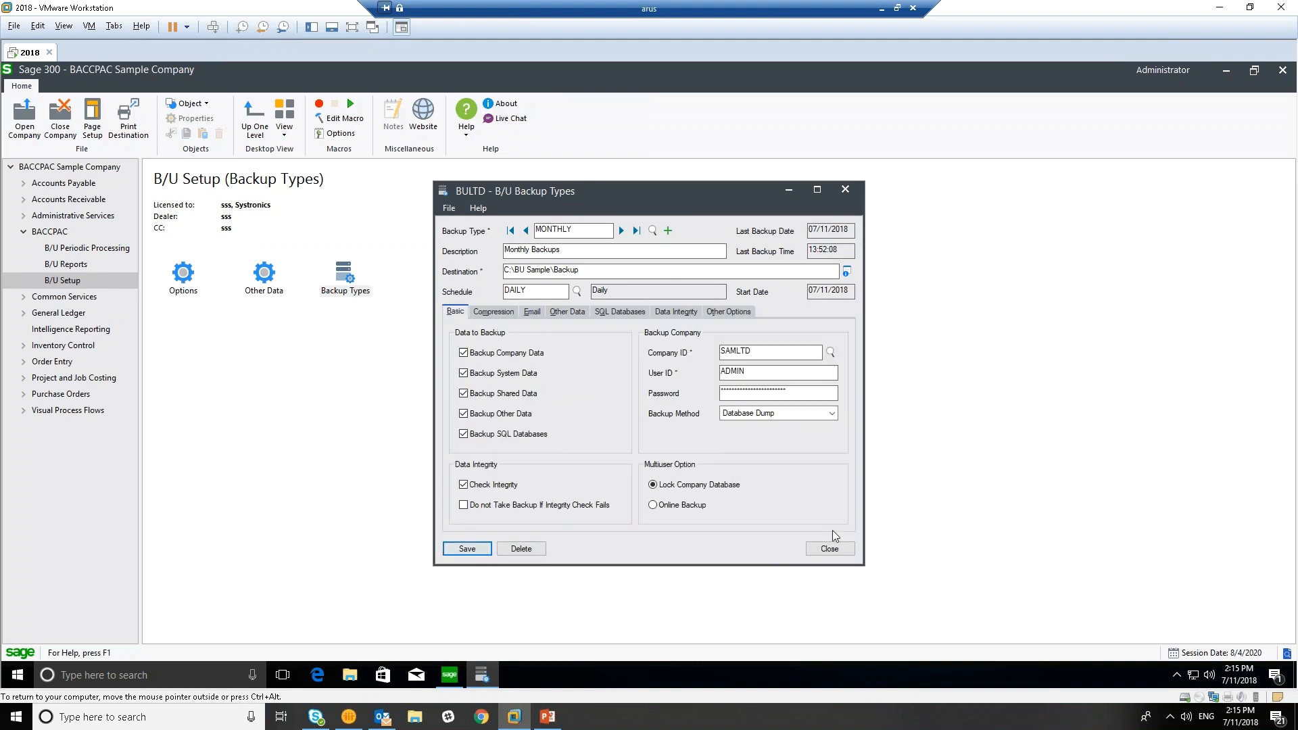
click(835, 551)
click(757, 450)
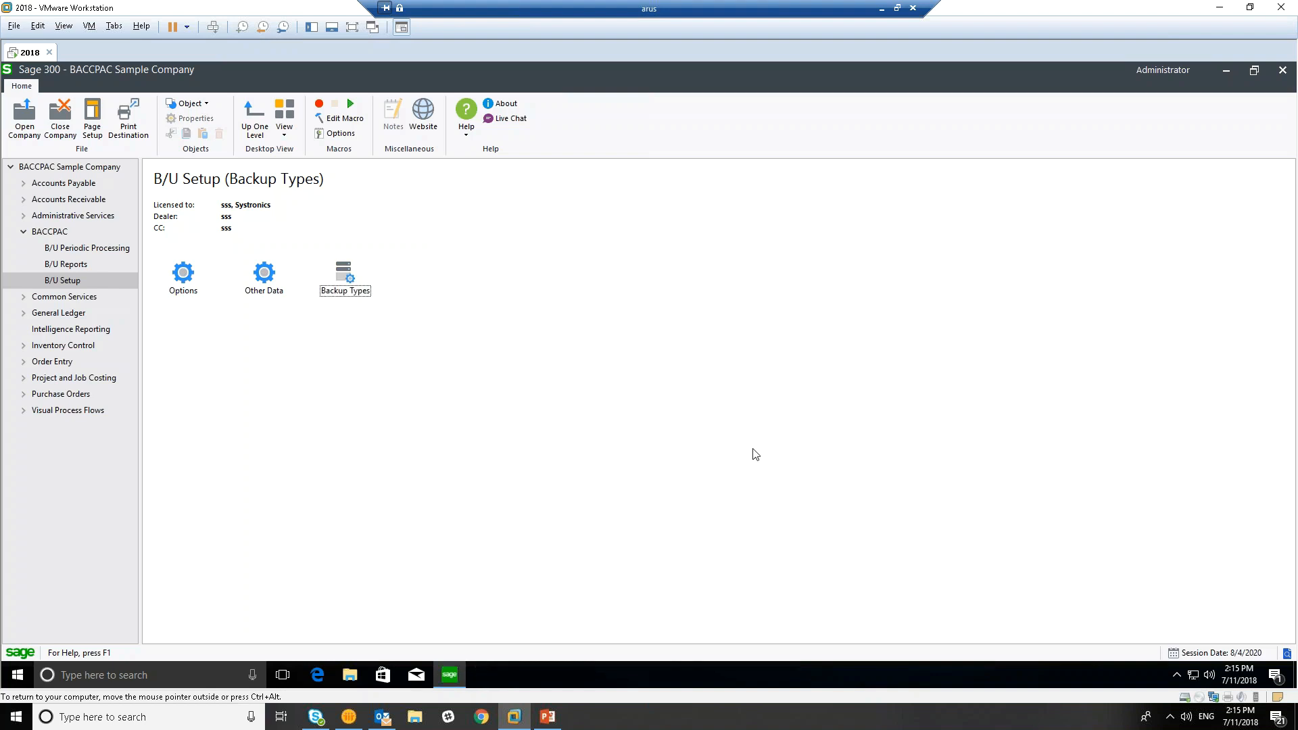
- In File Explorer, browse to C:\BU Sample\Backup and open the compressed backup whose name ends in 13
click(349, 674)
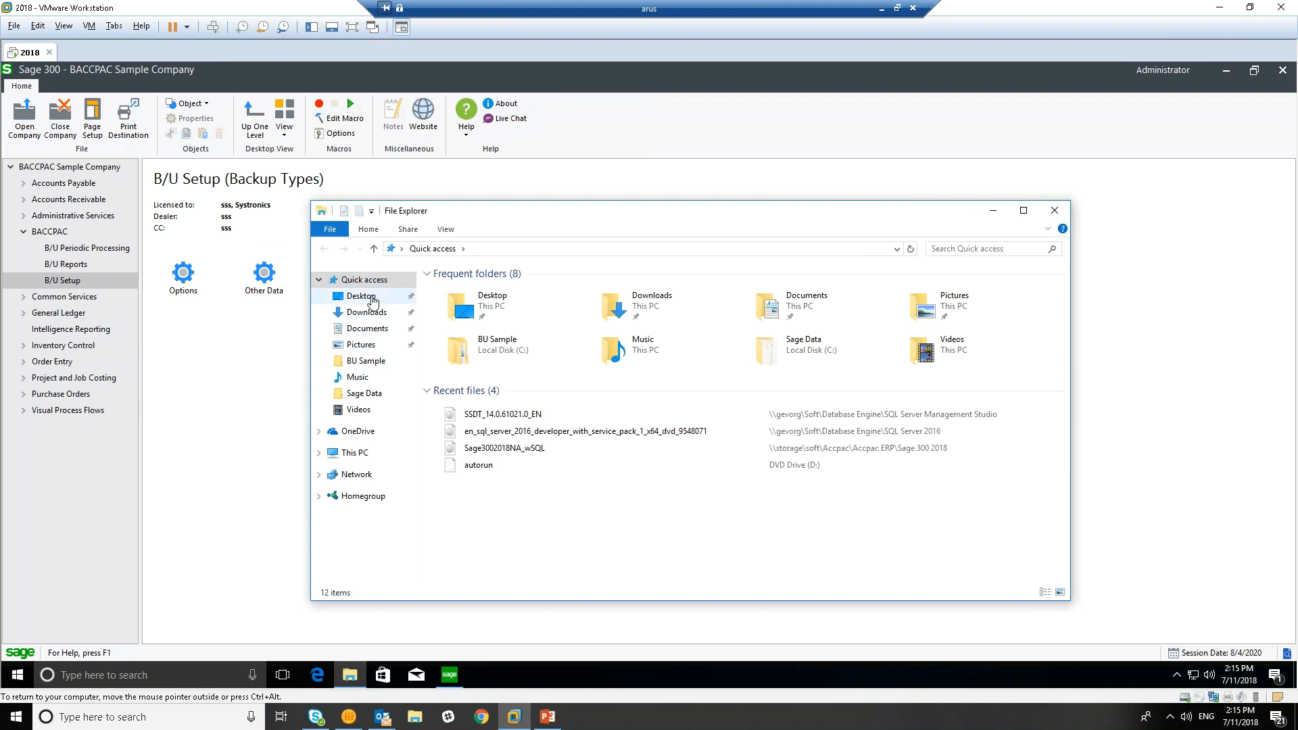
click(359, 453)
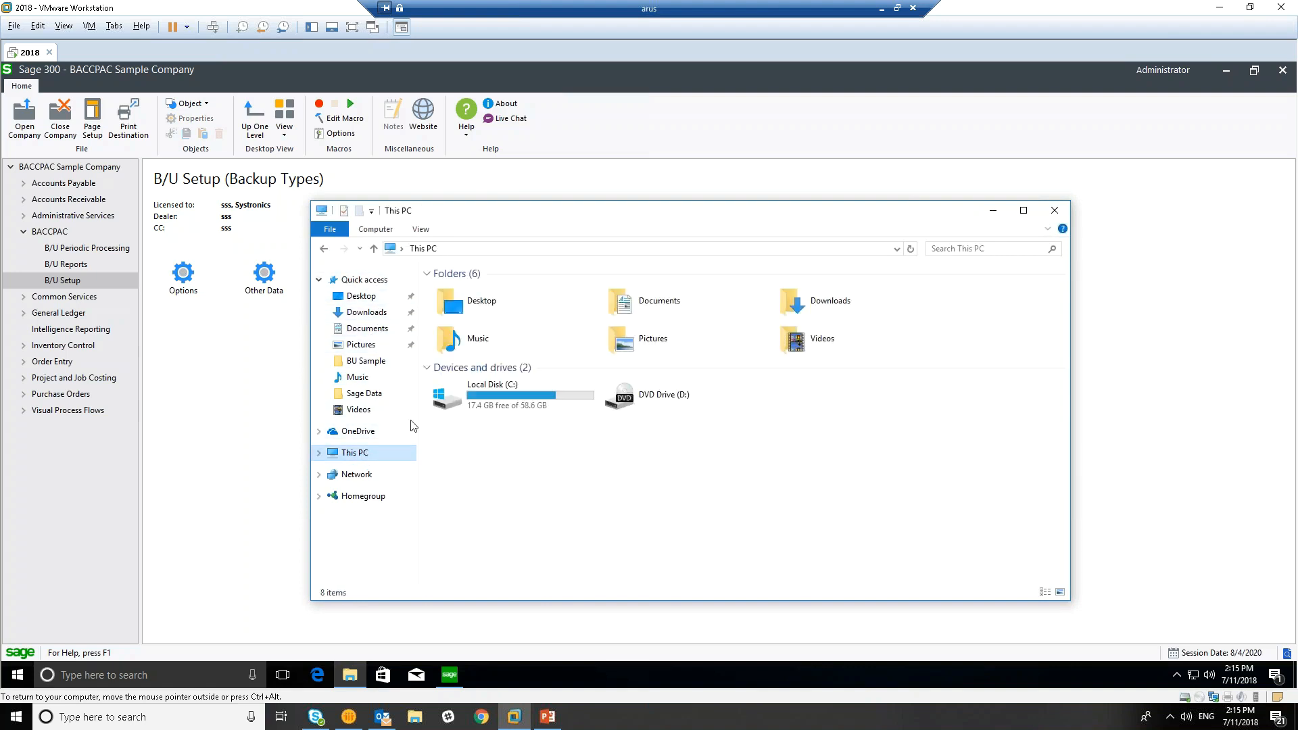
double_click(534, 392)
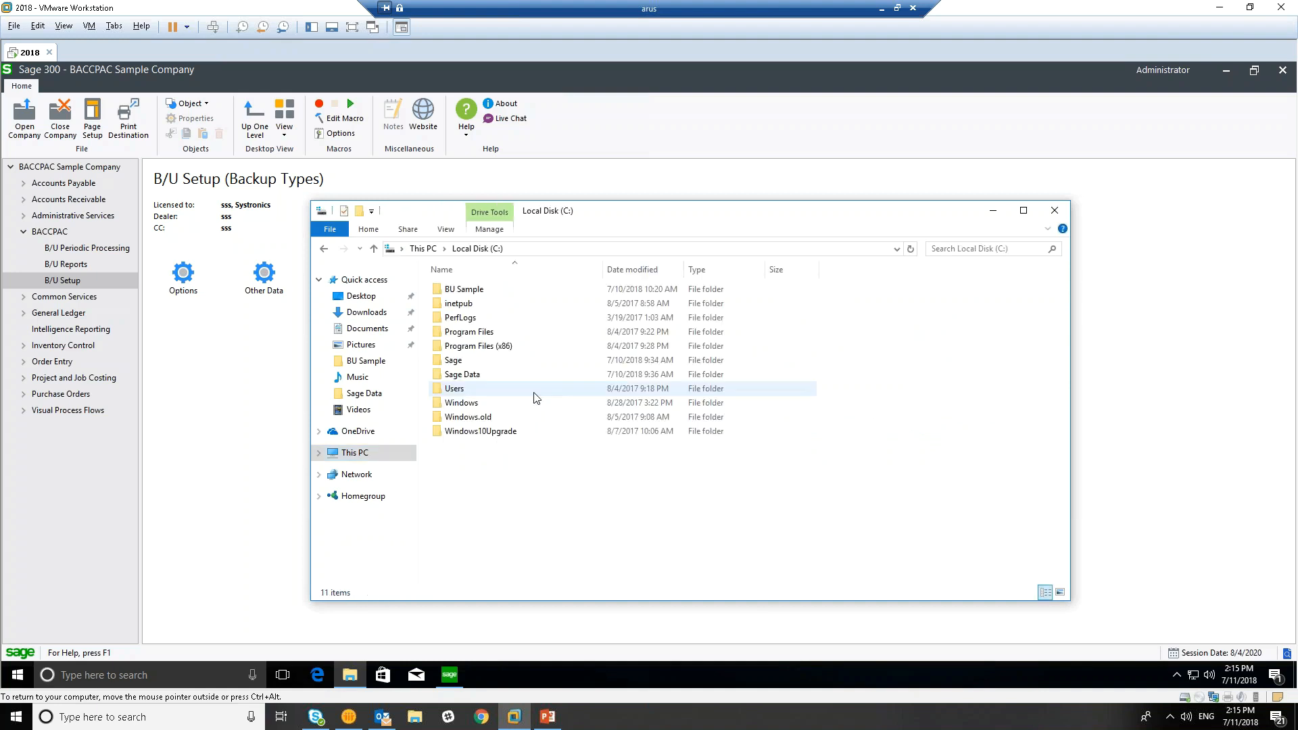
double_click(471, 291)
double_click(476, 292)
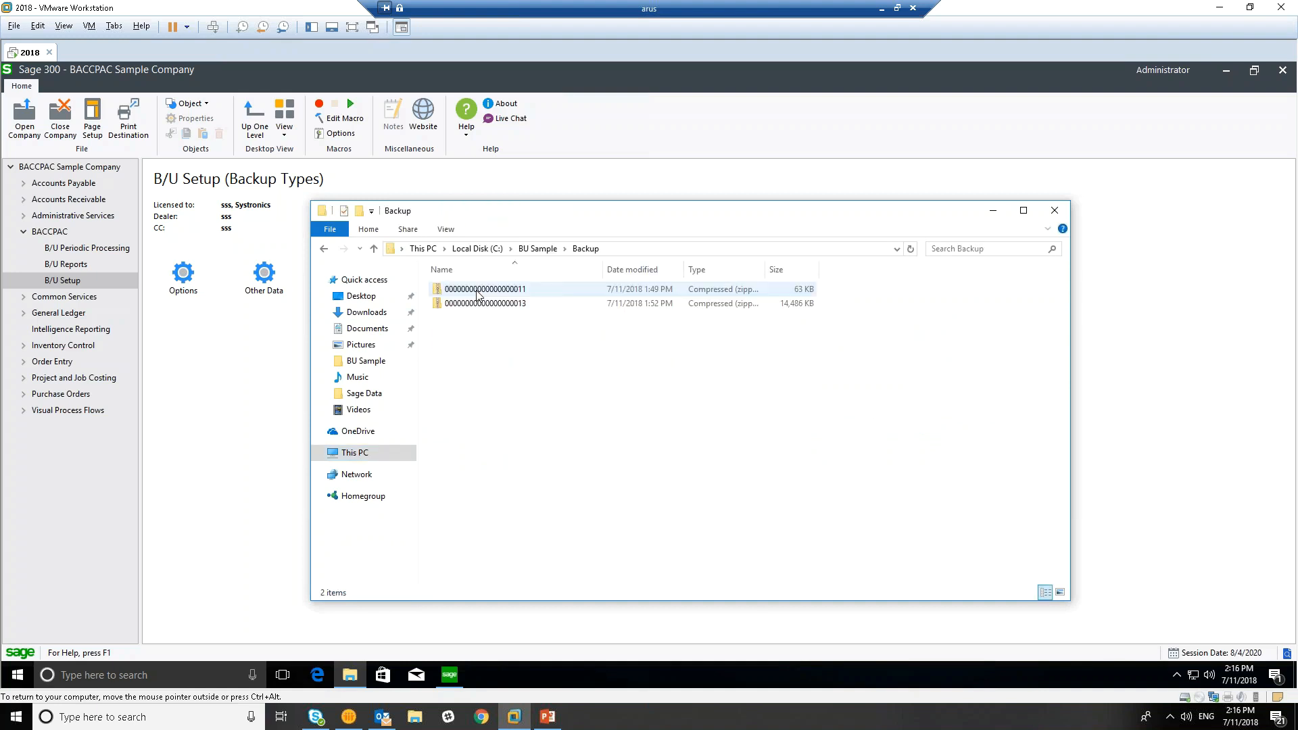
click(532, 306)
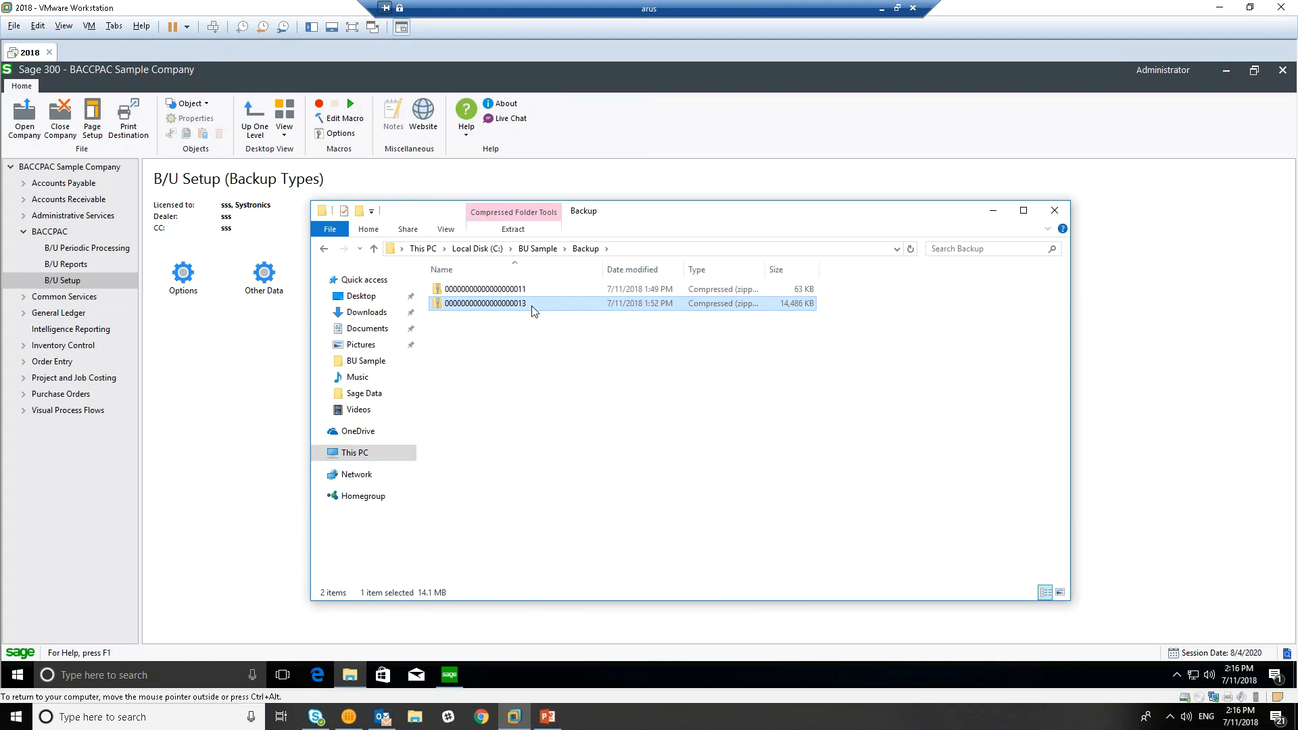
double_click(494, 306)
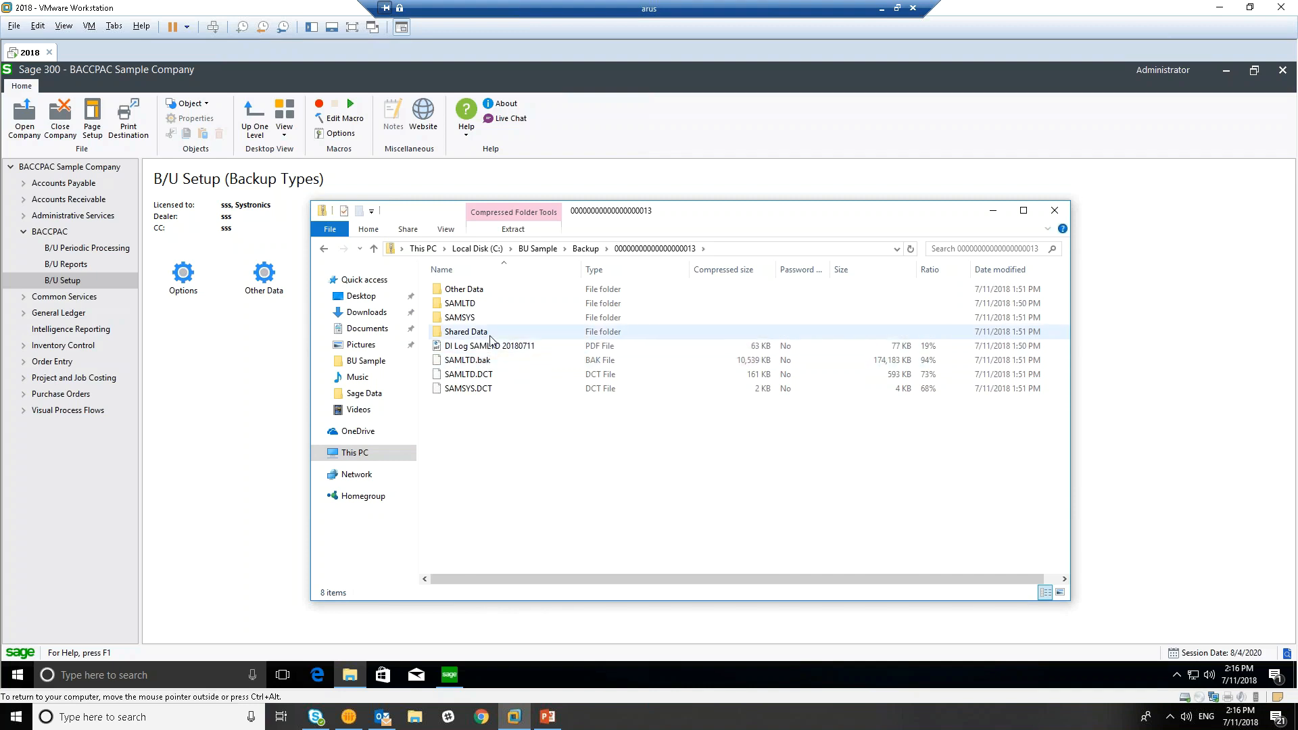
- Examine the archive's Other Data folder and locate the data integrity log PDF for SAMLTD
double_click(479, 295)
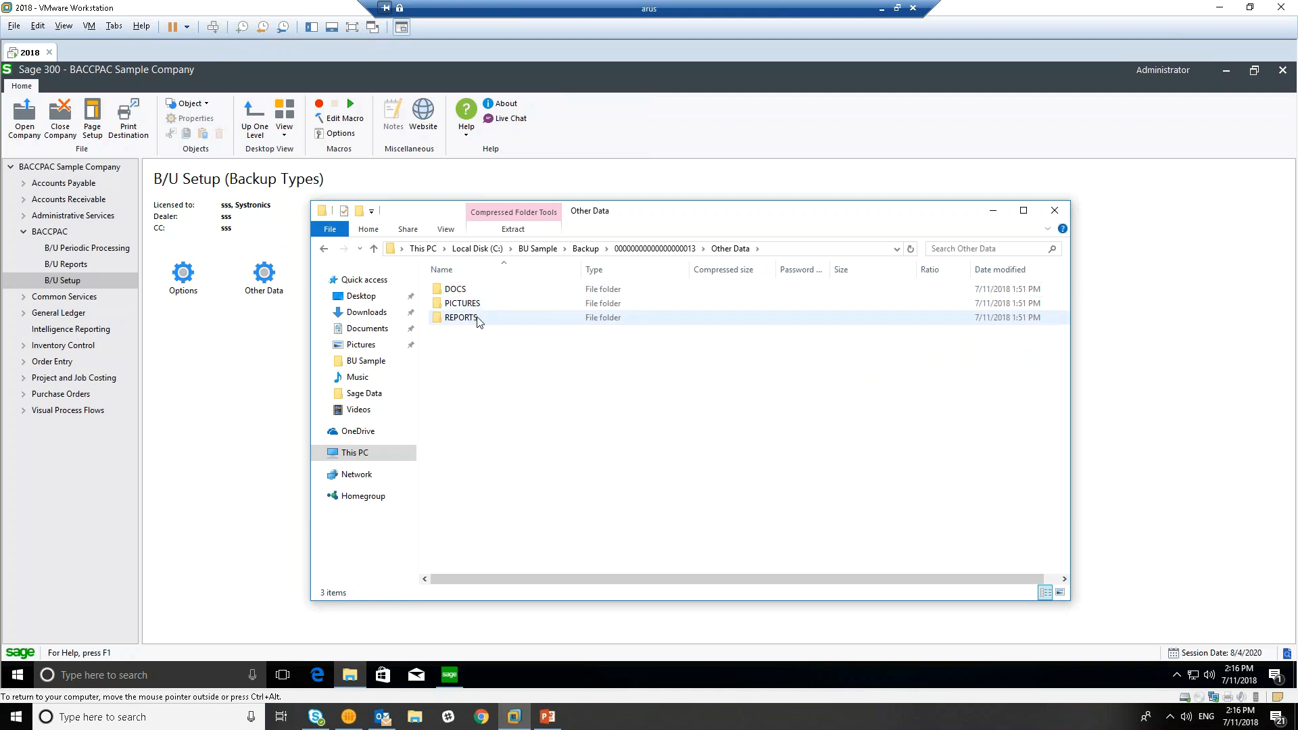
key(BackSpace)
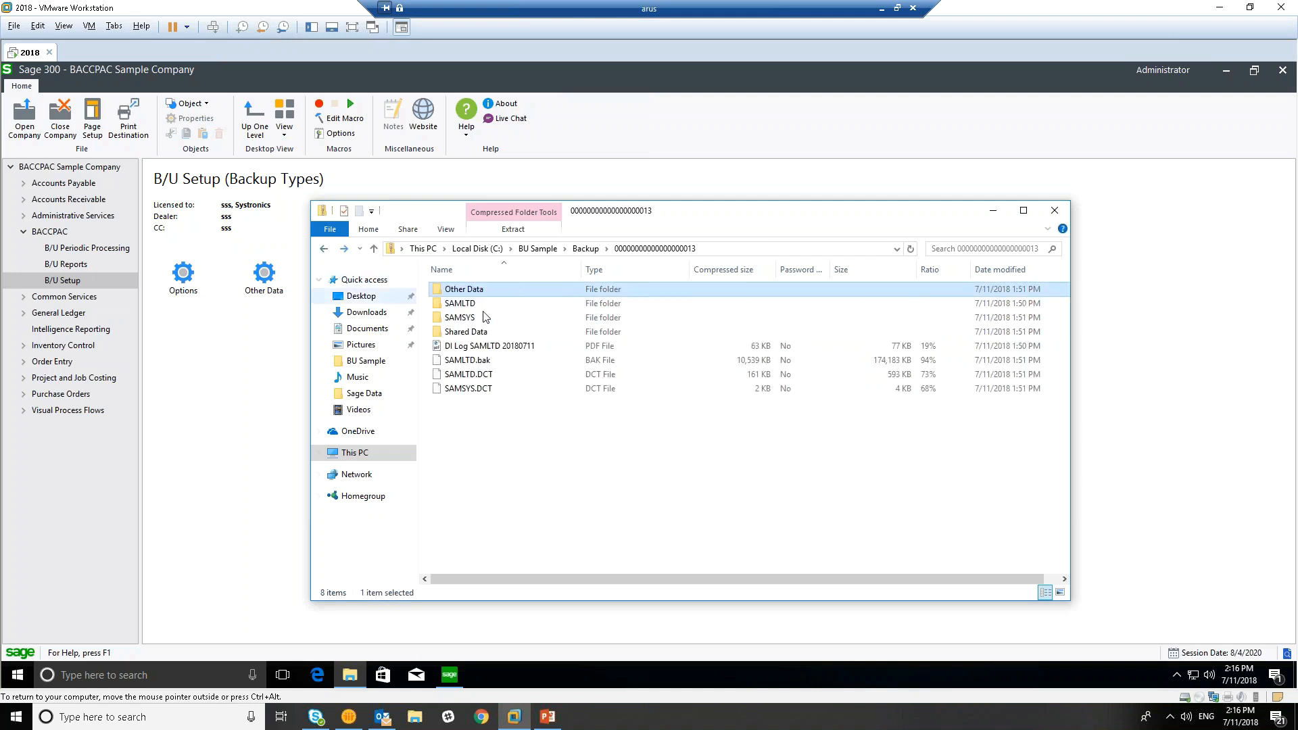
click(500, 347)
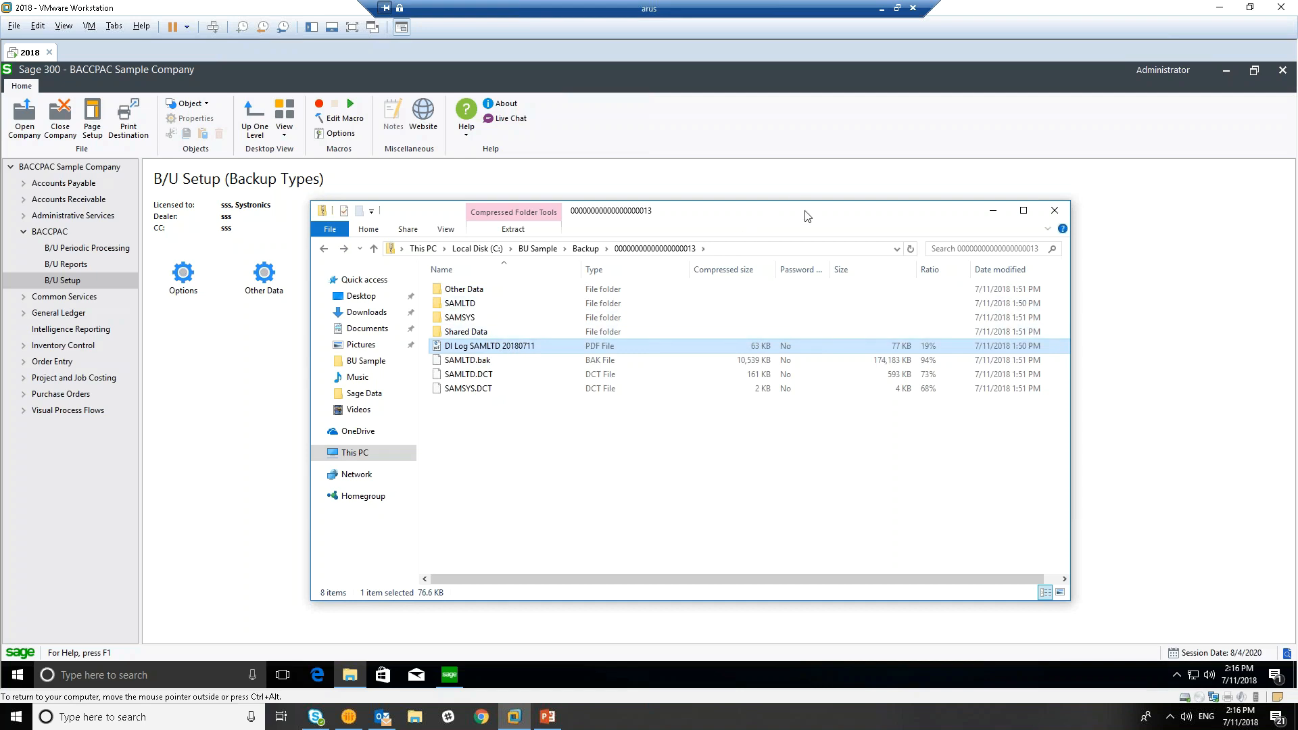
drag(873, 223, 812, 222)
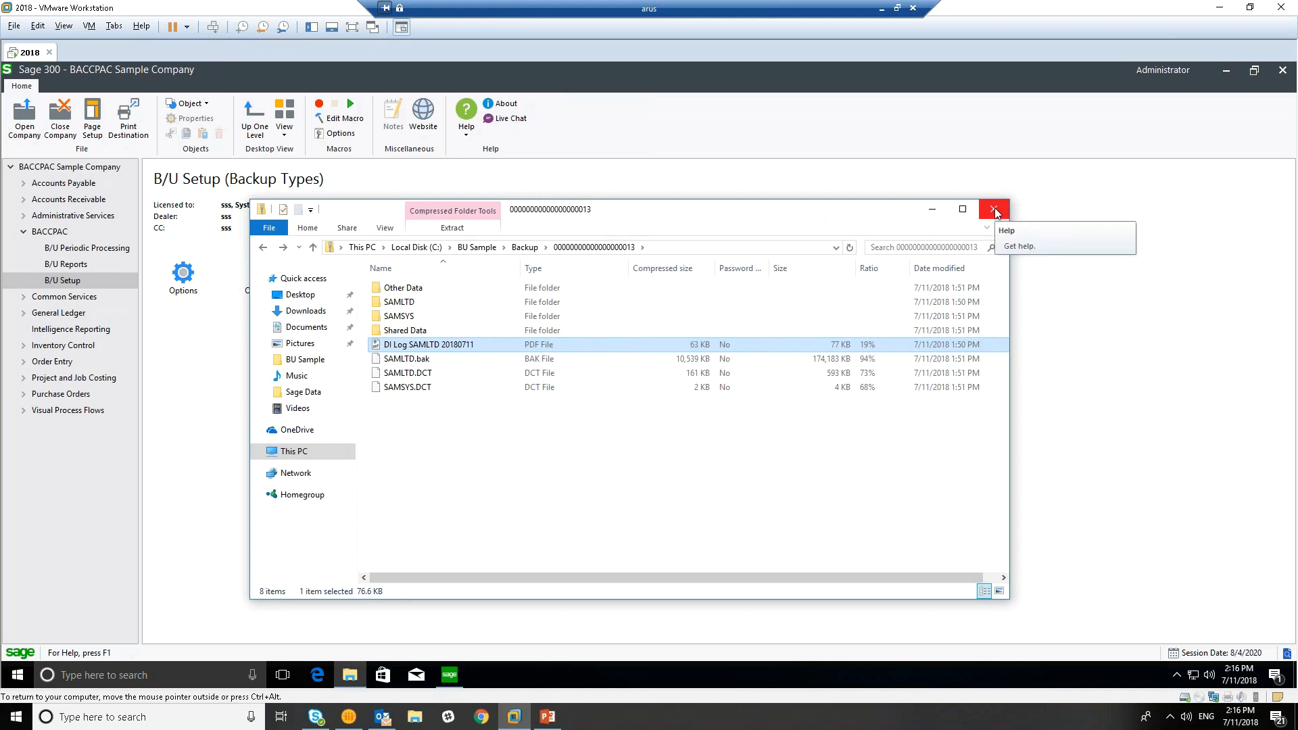
- Close the archive window, open the Backup Log from B/U Periodic Processing, widen it to review each backup's time, user and status, and close it
click(995, 208)
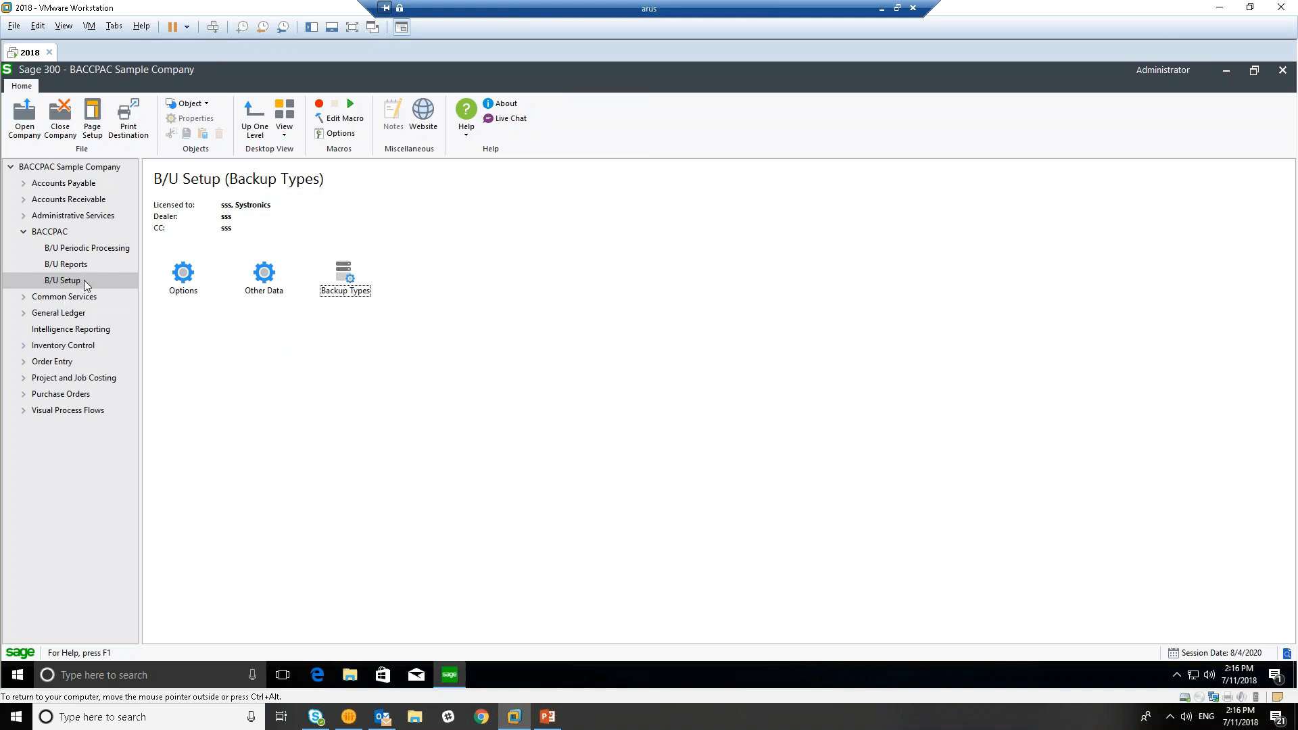
click(83, 249)
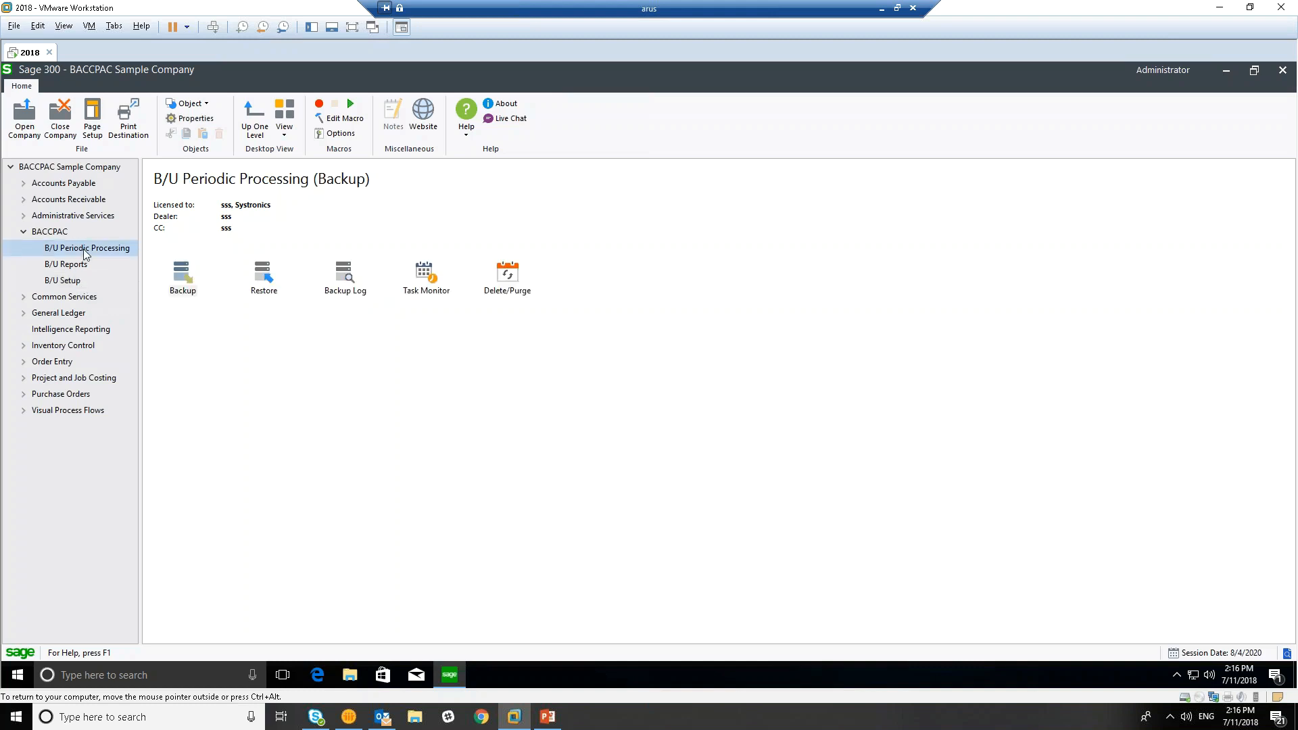
double_click(349, 277)
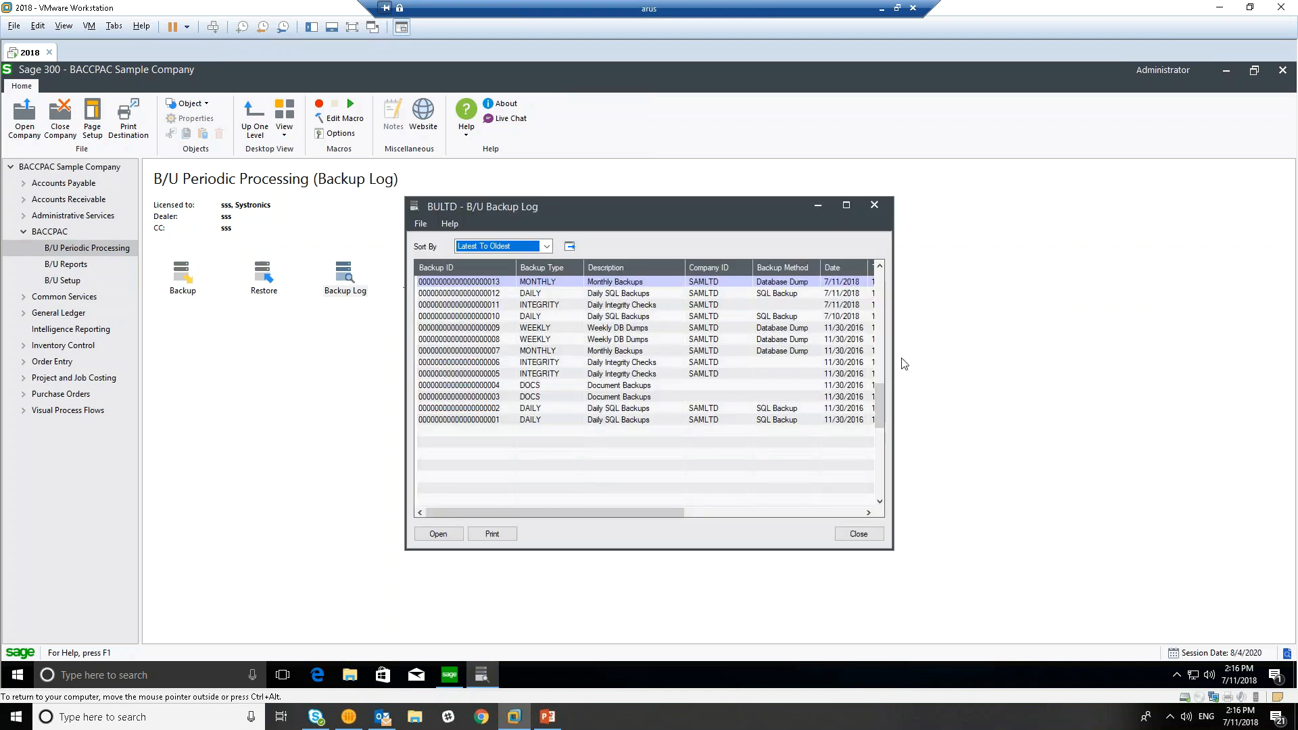
drag(893, 351, 1045, 350)
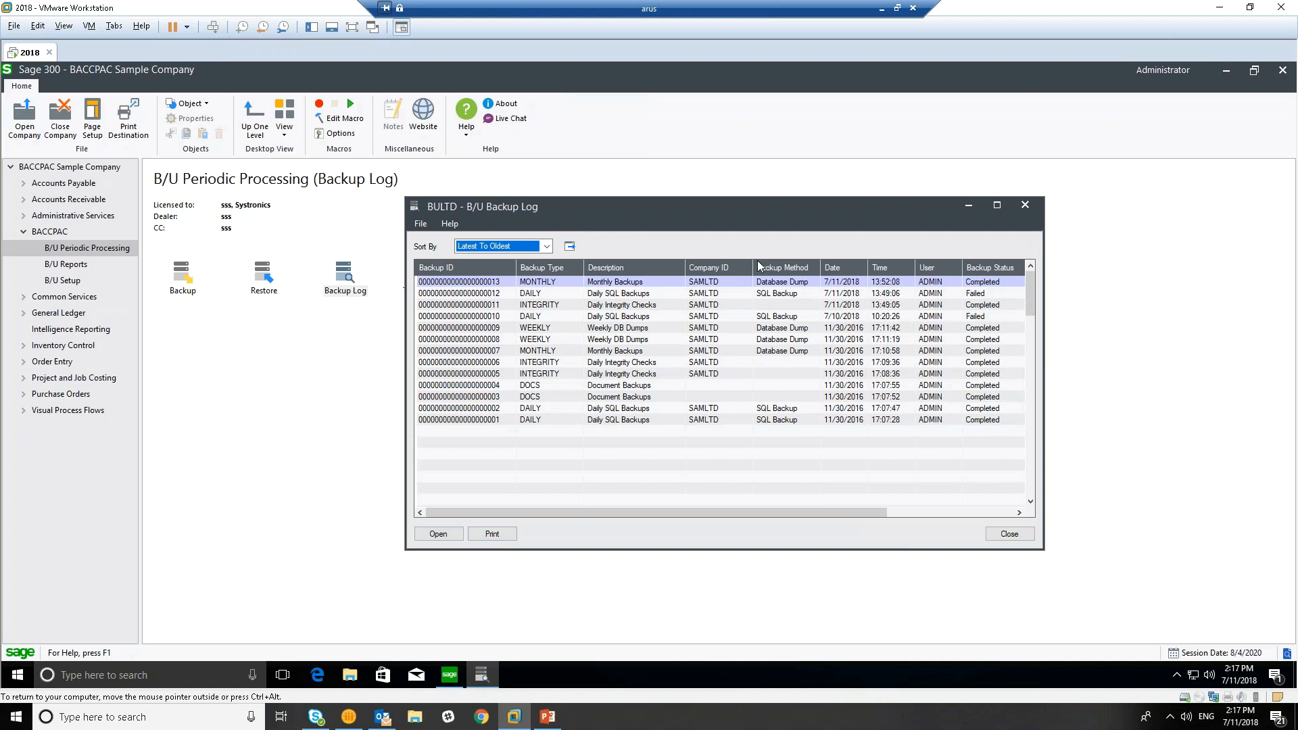
click(1024, 205)
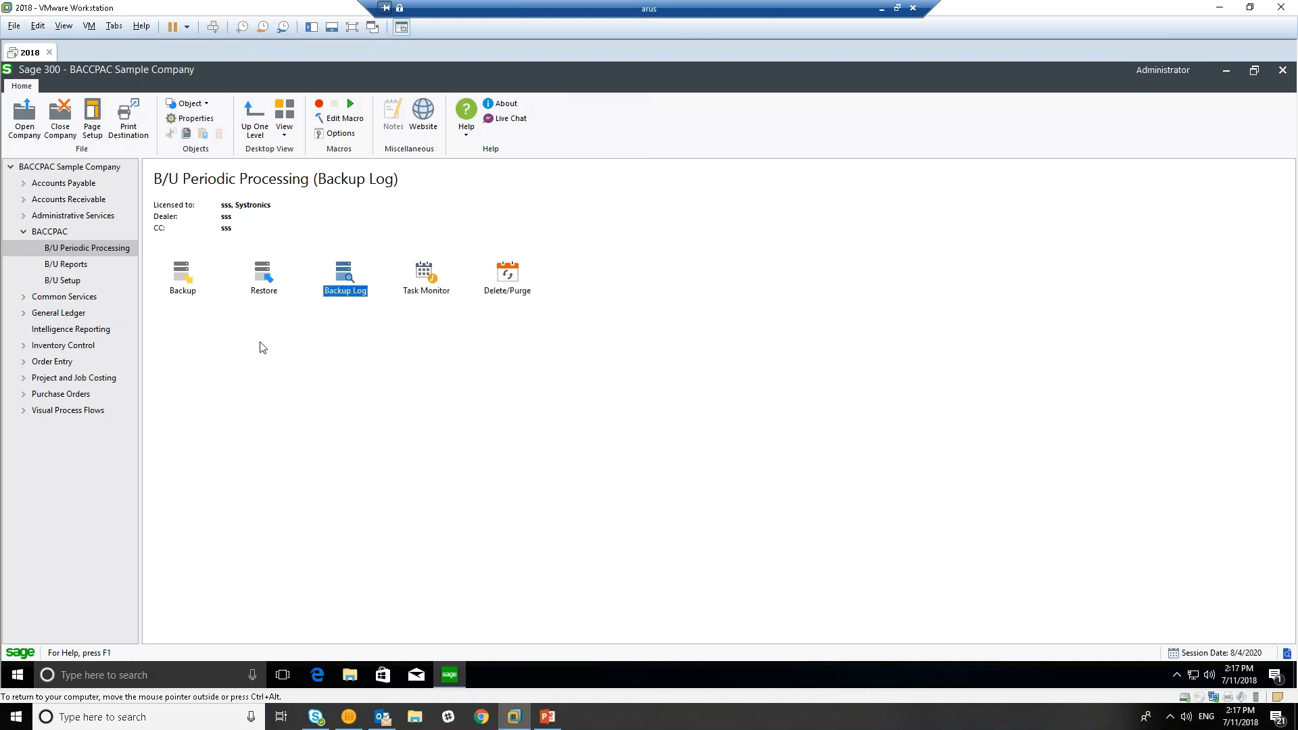
- Open B/U Restore, select the MONTHLY backup whose ID ends in 13, and close the window without restoring
double_click(265, 277)
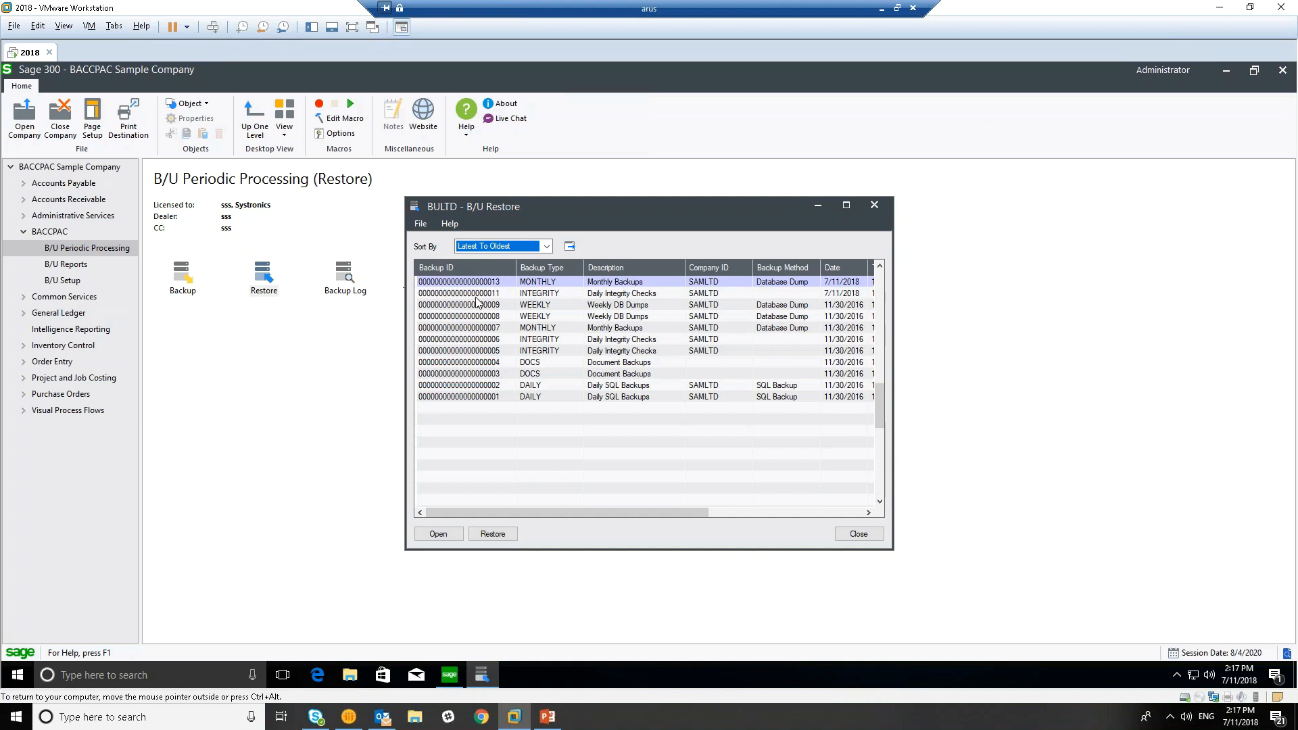
click(510, 282)
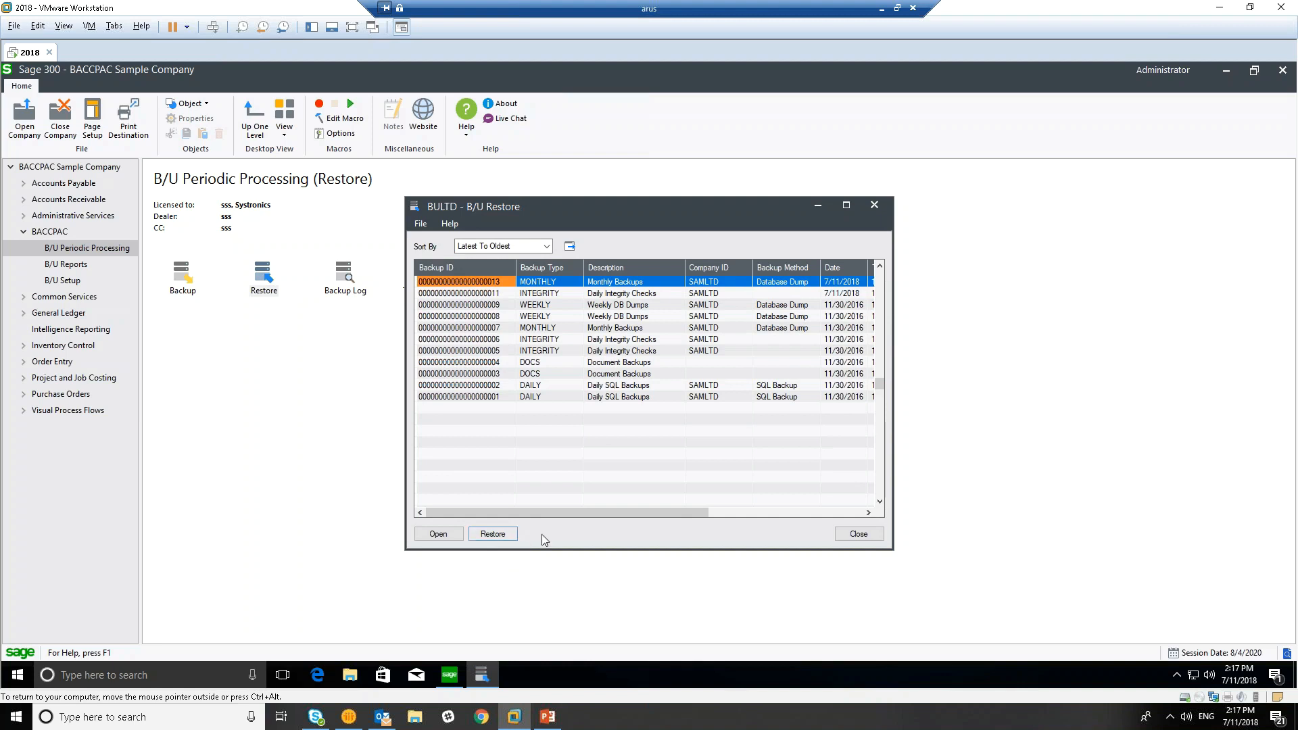
click(875, 206)
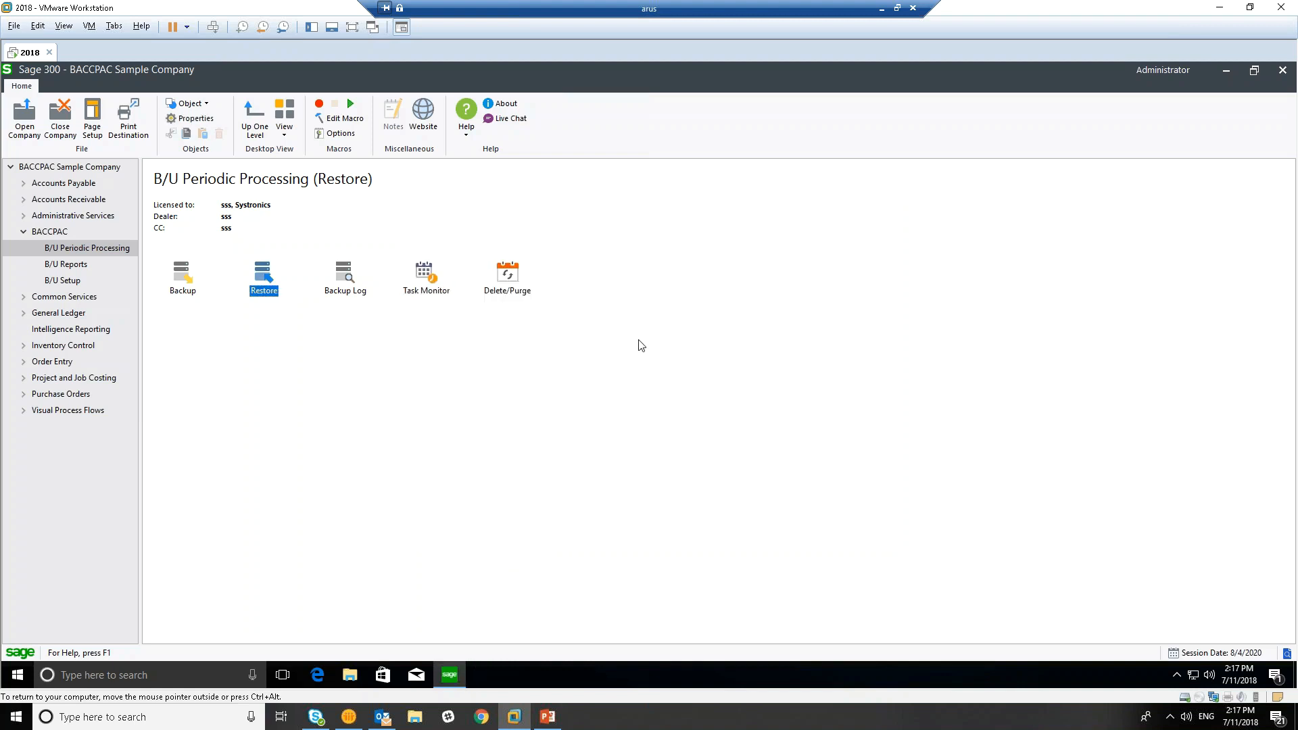